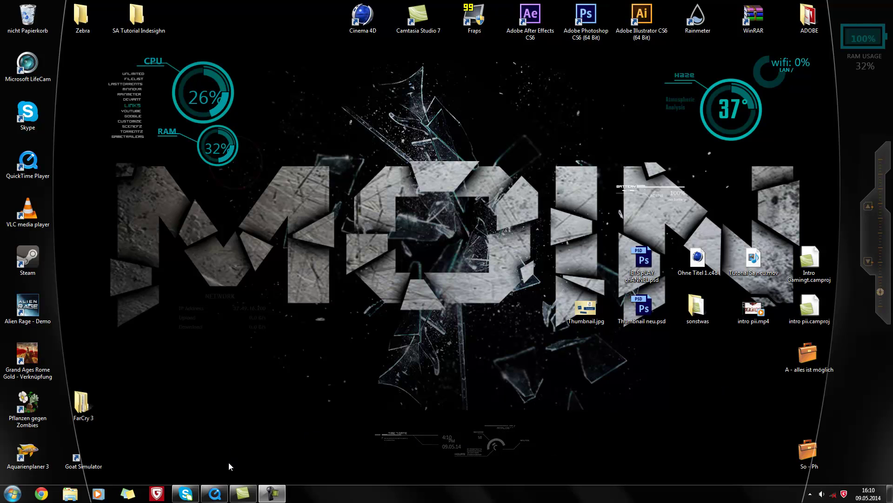
# - Replay the finished 'Tutorial Sa neu' title video in QuickTime Player from the start
pyautogui.click(214, 493)
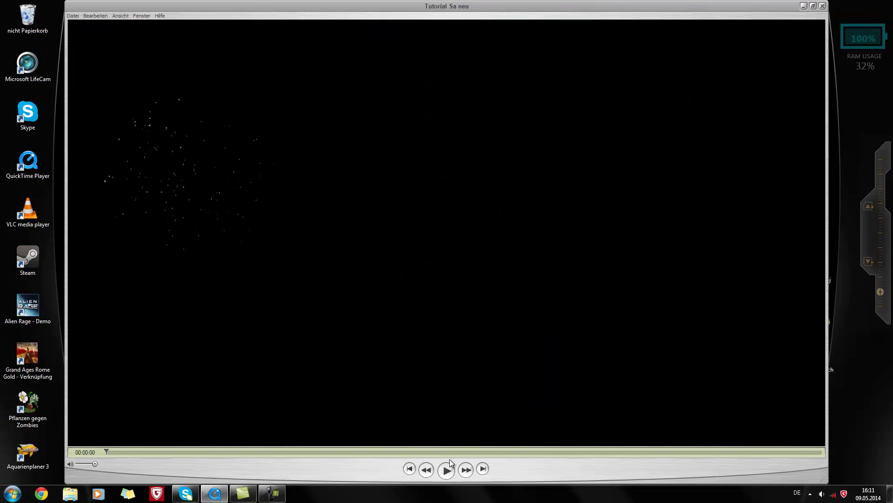
pyautogui.click(448, 469)
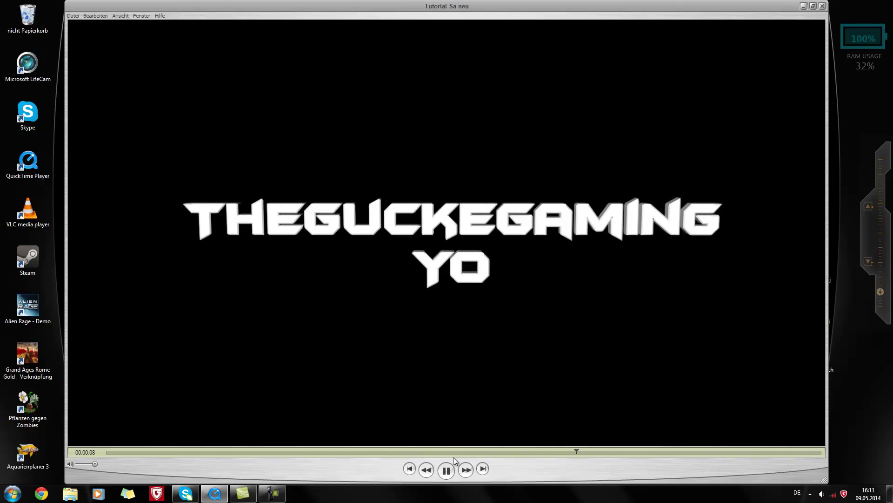
pyautogui.click(447, 470)
pyautogui.click(113, 452)
pyautogui.click(441, 470)
# - Pause the tutorial video on the assembled TheGuckeGaming Yo title
pyautogui.click(446, 470)
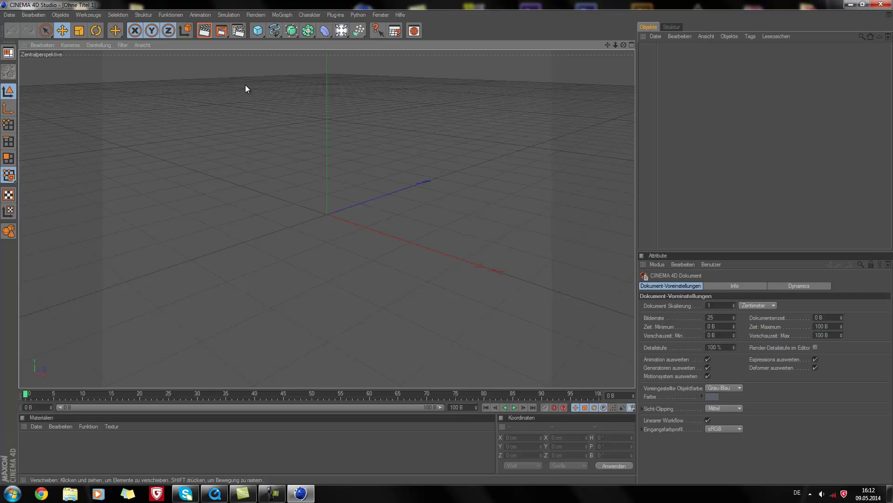
# - Add a MoText object whose text reads 'TheGuckeGaming' with 'Yo' on a second line
pyautogui.click(287, 18)
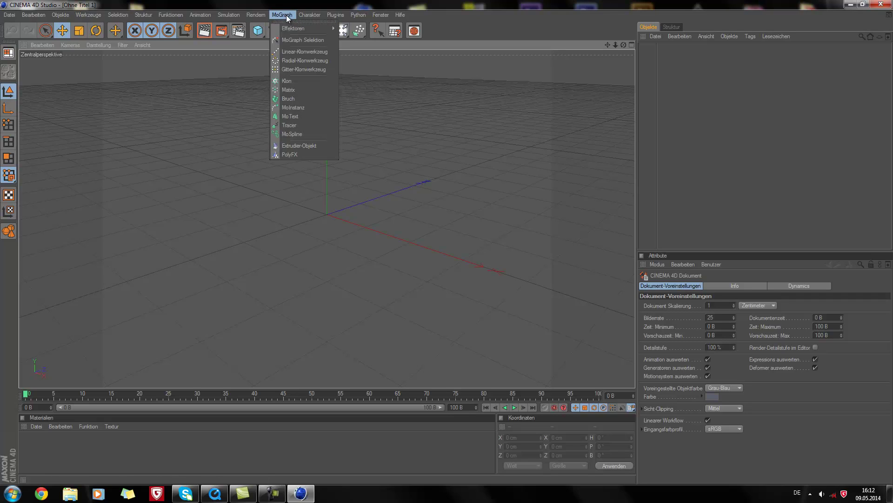
pyautogui.click(310, 115)
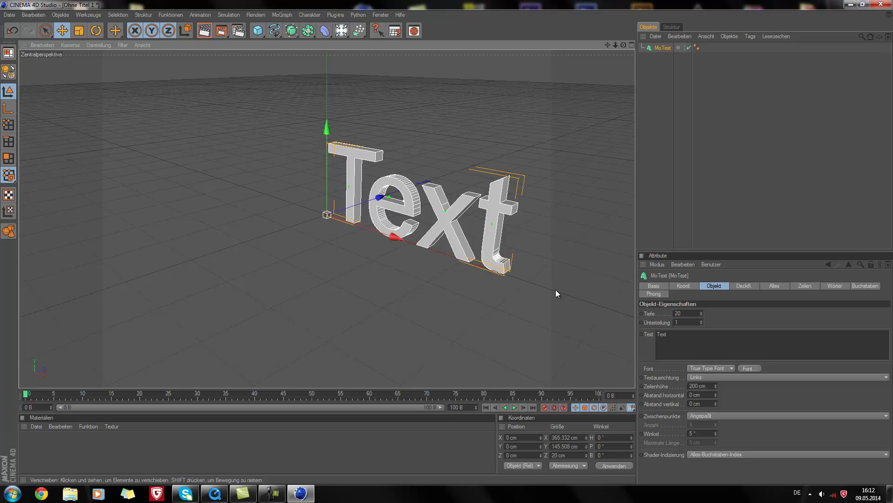
pyautogui.click(679, 330)
pyautogui.moveTo(679, 333); pyautogui.dragTo(654, 334)
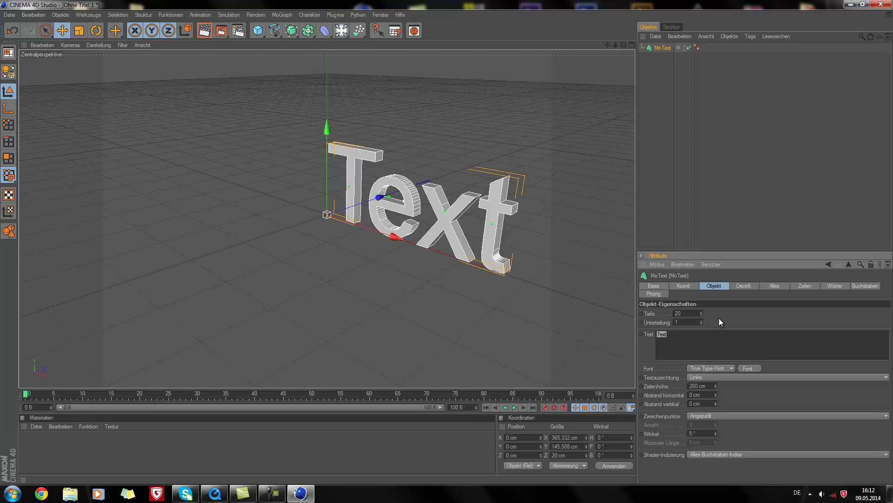
pyautogui.write('The')
pyautogui.write('Guc')
pyautogui.write('ke')
pyautogui.write('Gaming ')
pyautogui.write('Yo')
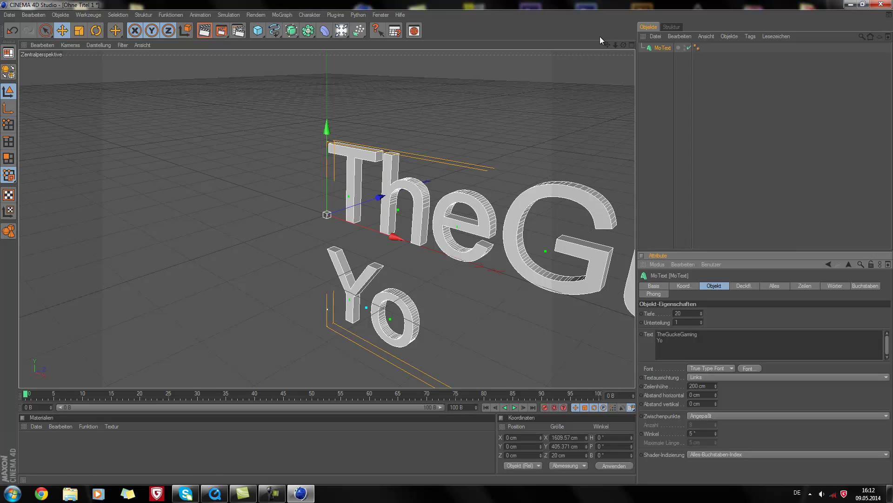
# - Move the MoText up and left to roughly X -634.262 cm, Y 286.292 cm
pyautogui.moveTo(623, 46); pyautogui.dragTo(443, 242)
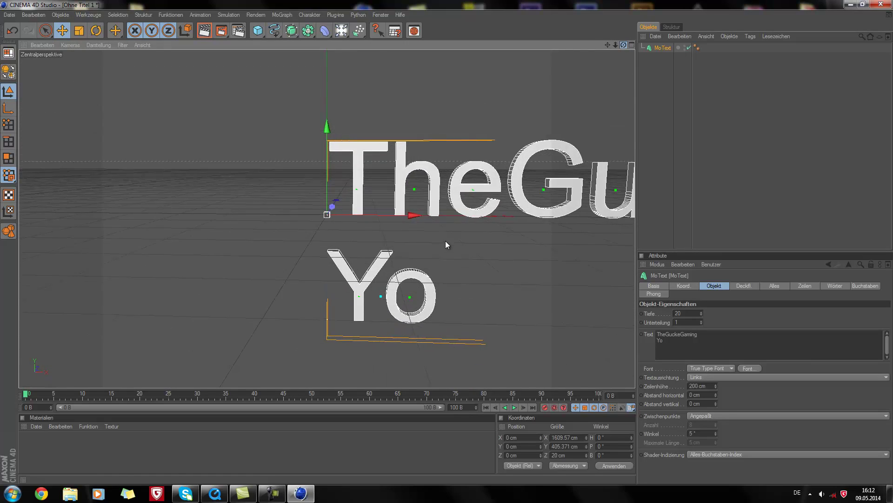
pyautogui.moveTo(443, 242); pyautogui.dragTo(446, 242)
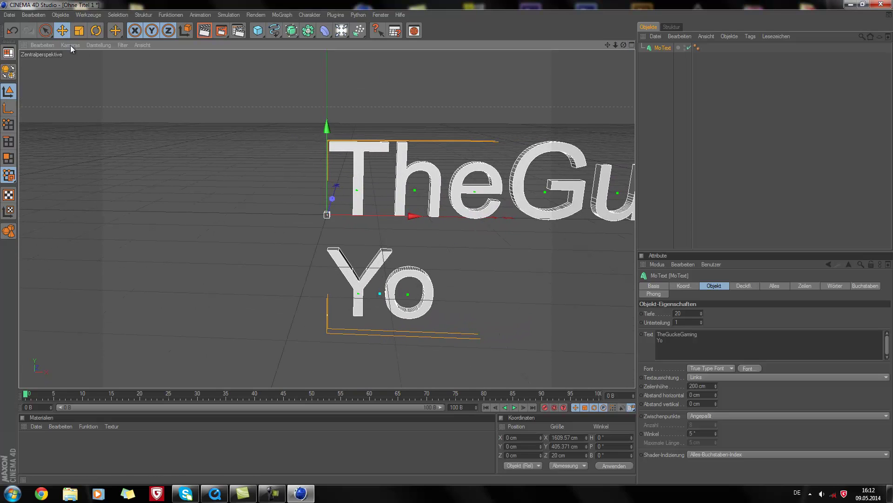
pyautogui.moveTo(446, 238); pyautogui.dragTo(401, 122)
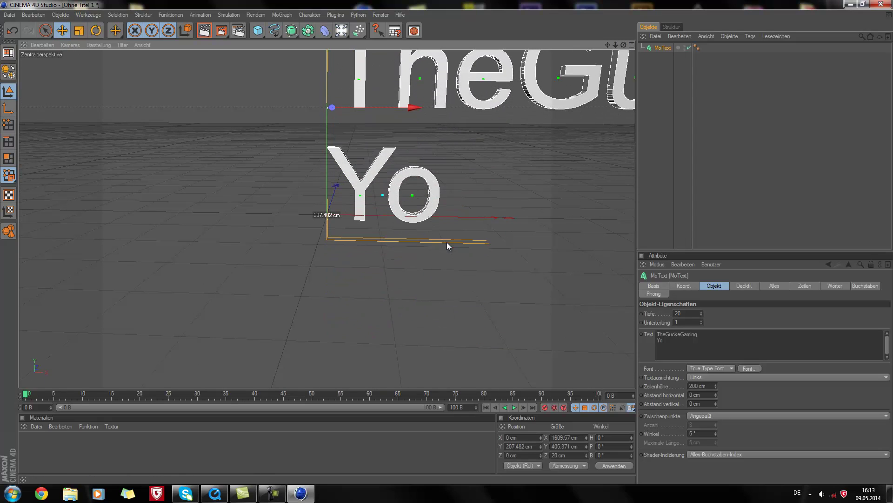
pyautogui.moveTo(446, 242); pyautogui.dragTo(443, 242)
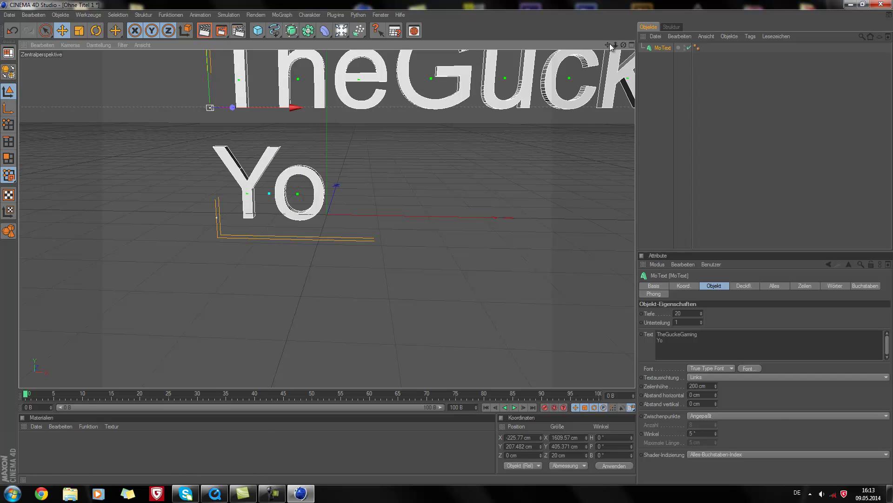
pyautogui.moveTo(615, 45); pyautogui.dragTo(456, 192)
pyautogui.scroll(-3, 467, 180)
pyautogui.scroll(-2, 465, 184)
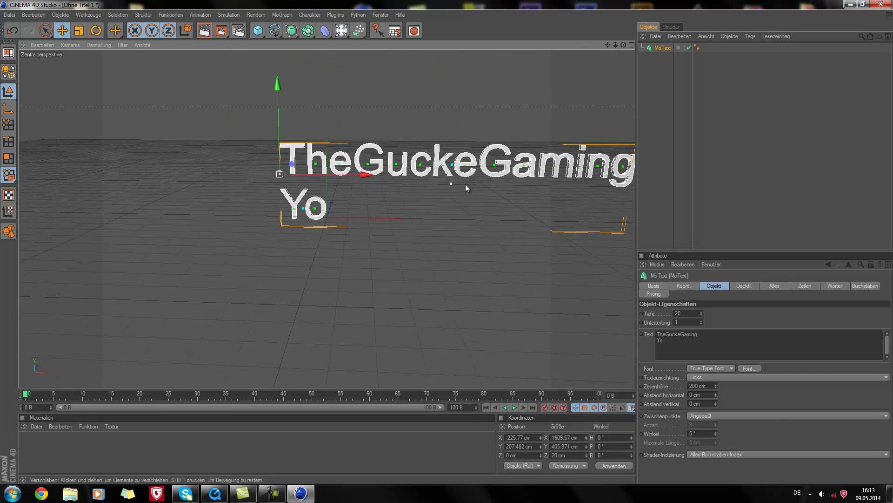
pyautogui.scroll(-1, 463, 174)
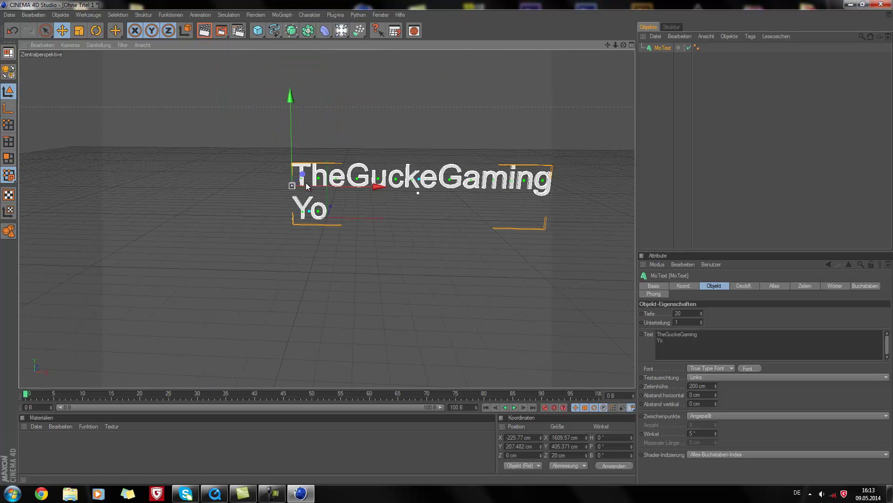
pyautogui.moveTo(399, 187); pyautogui.dragTo(316, 174)
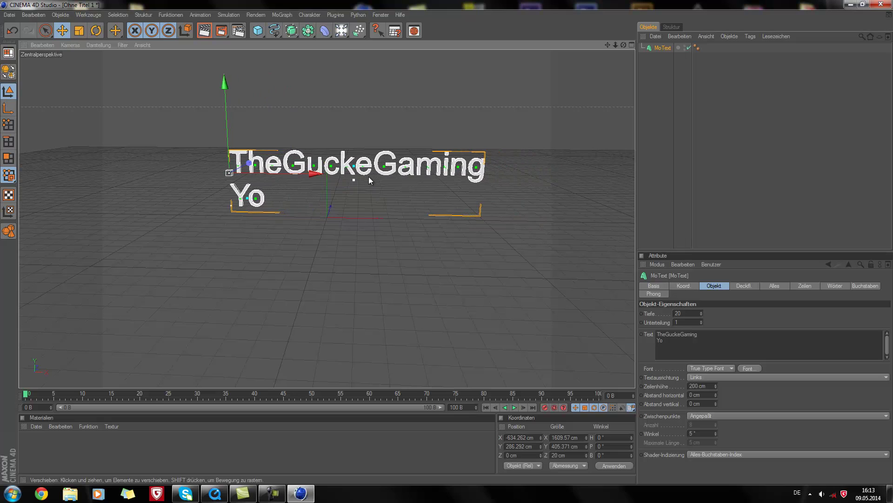
# - Add leading spaces before 'Yo' so it sits centred under 'TheGuckeGaming'
pyautogui.click(658, 340)
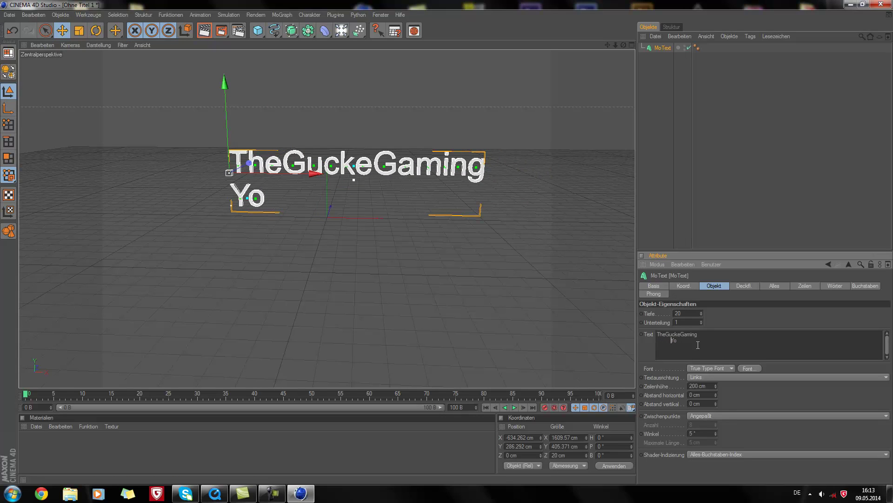
pyautogui.click(734, 320)
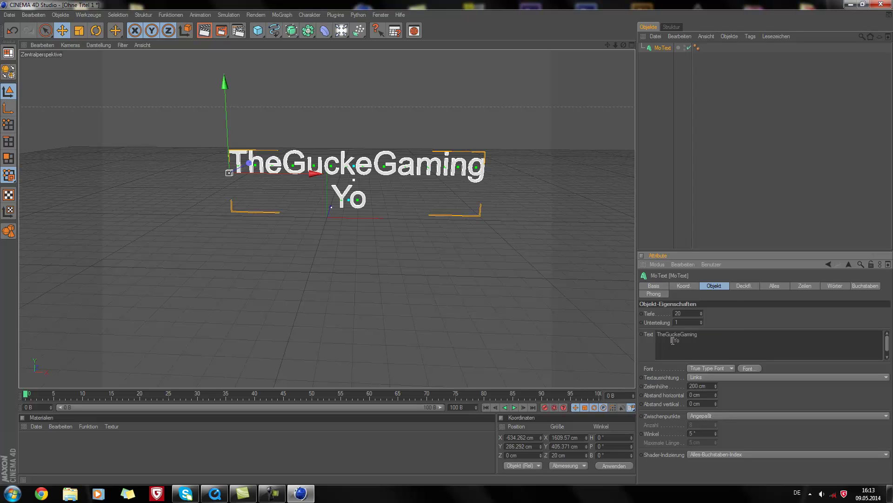
pyautogui.click(739, 309)
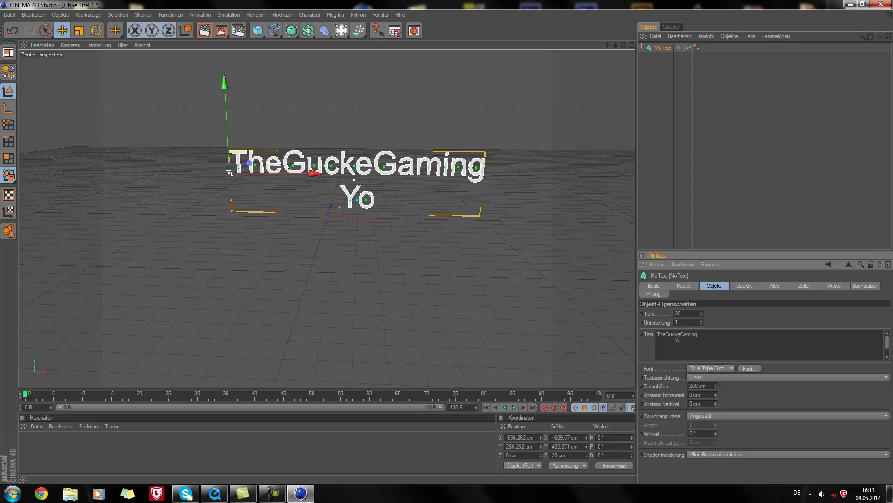
pyautogui.click(703, 333)
pyautogui.hotkey('ctrl', 'a')
pyautogui.click(703, 339)
# - Set the MoText extrusion depth (Tiefe) to 48 and its subdivisions (Unterteilung) to 8
pyautogui.doubleClick(678, 313)
pyautogui.moveTo(624, 45); pyautogui.dragTo(443, 242)
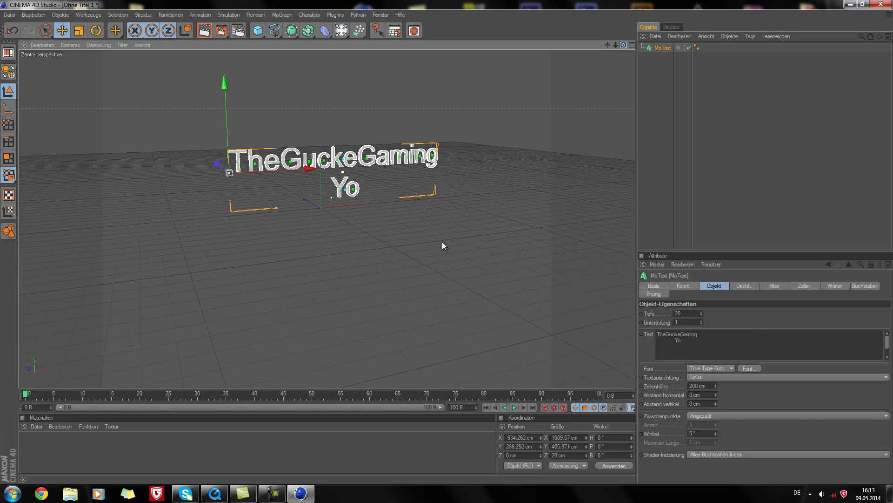
pyautogui.moveTo(192, 329); pyautogui.dragTo(225, 193, button='middle')
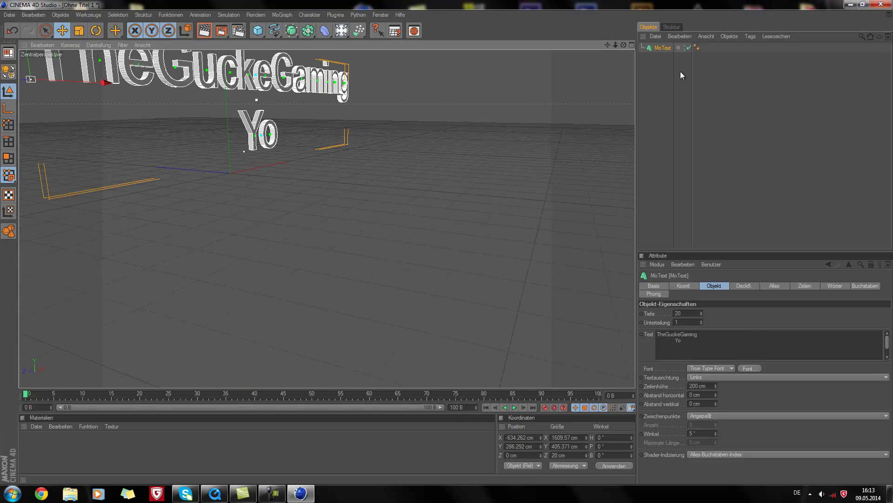
pyautogui.scroll(-3, 447, 242)
pyautogui.moveTo(447, 242)
pyautogui.keyDown('alt'); pyautogui.mouseDown()
pyautogui.moveTo(462, 249)
pyautogui.moveTo(465, 98)
pyautogui.mouseUp(); pyautogui.keyUp('alt')
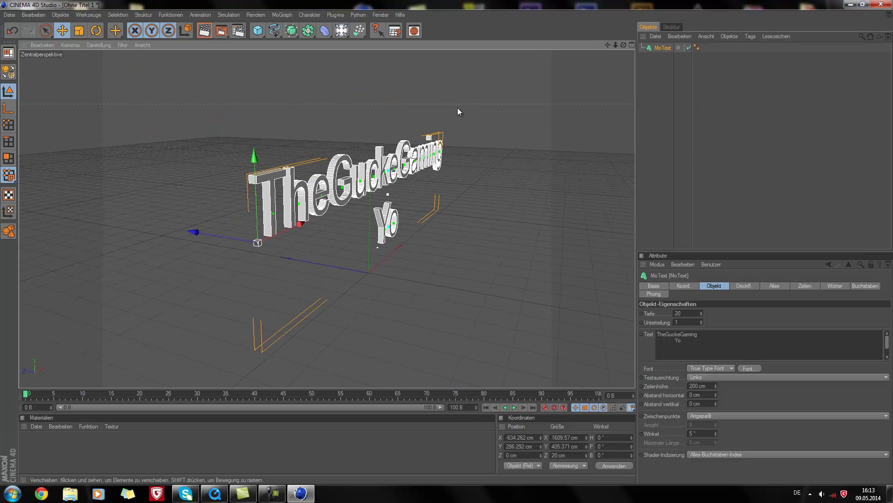
pyautogui.scroll(1, 461, 107)
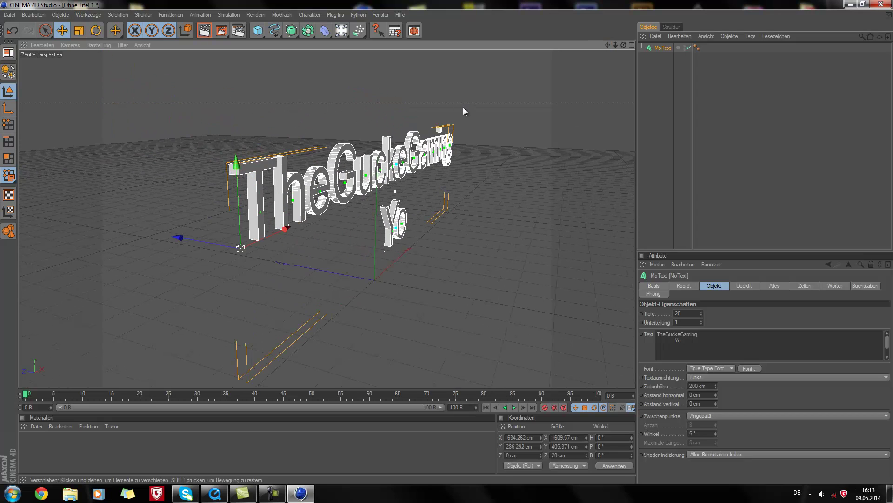
pyautogui.scroll(2, 463, 107)
pyautogui.click(677, 313)
pyautogui.write('4')
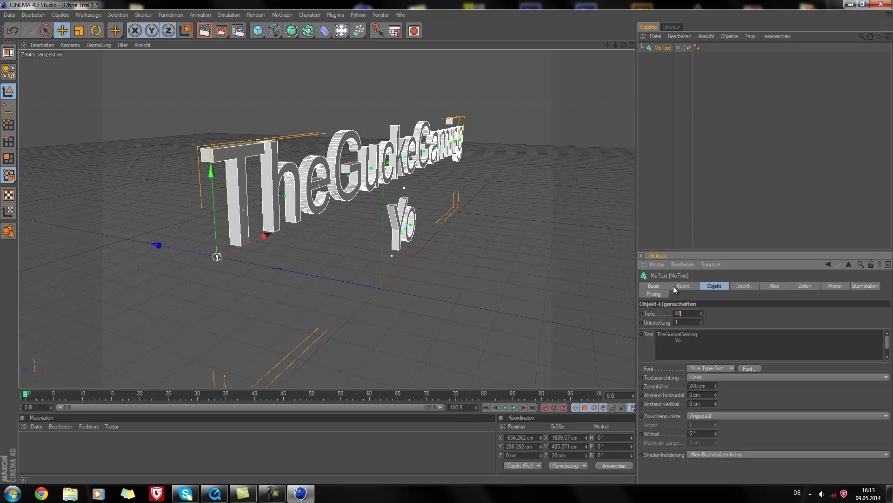
pyautogui.press('Return')
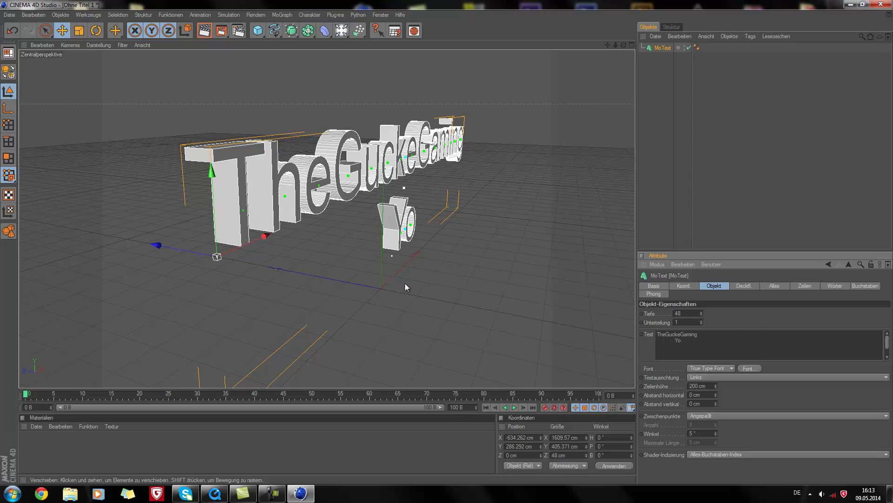
pyautogui.click(675, 322)
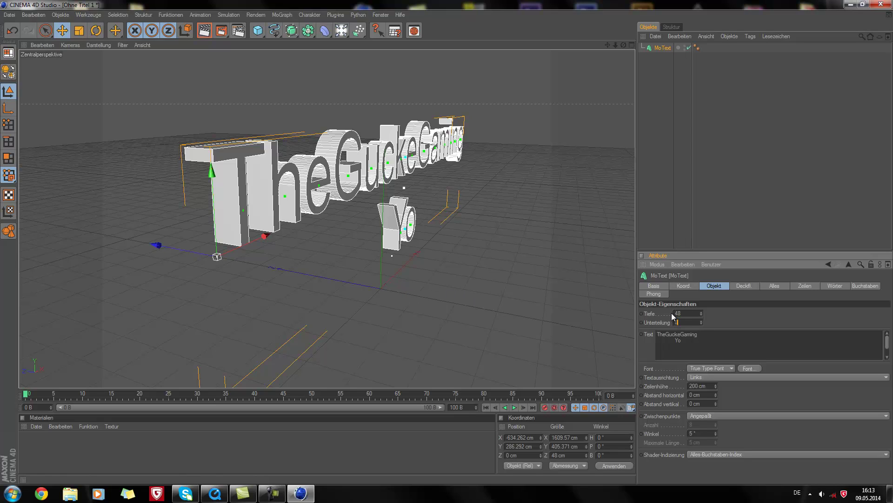
pyautogui.write('8')
pyautogui.press('Return')
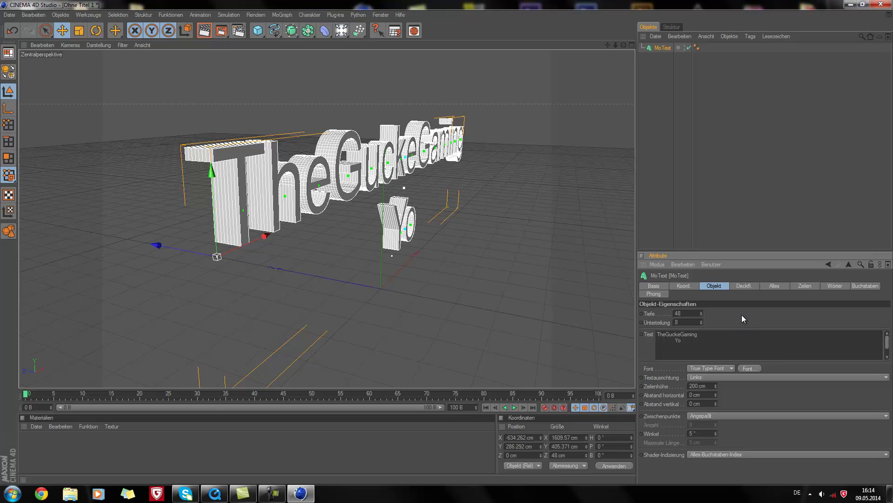
# - Set the text's intermediate points to Gleichmäßig and bring up the Deckfl. caps settings
pyautogui.click(710, 416)
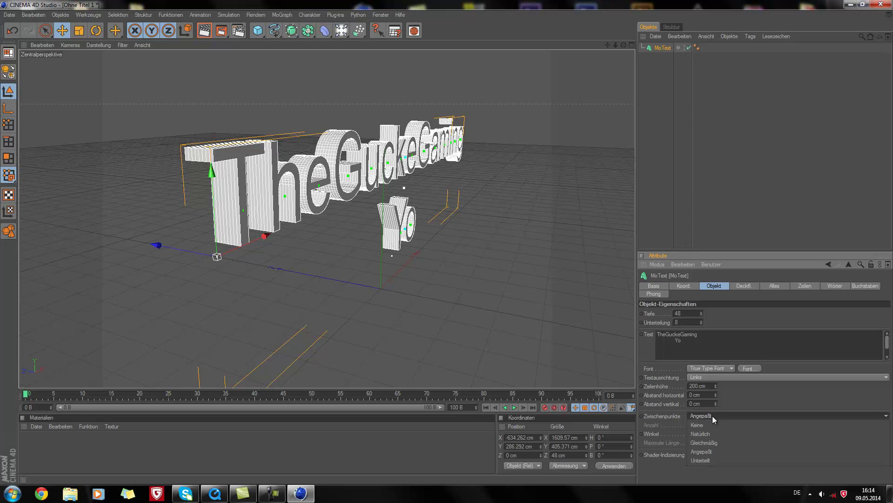
pyautogui.click(705, 442)
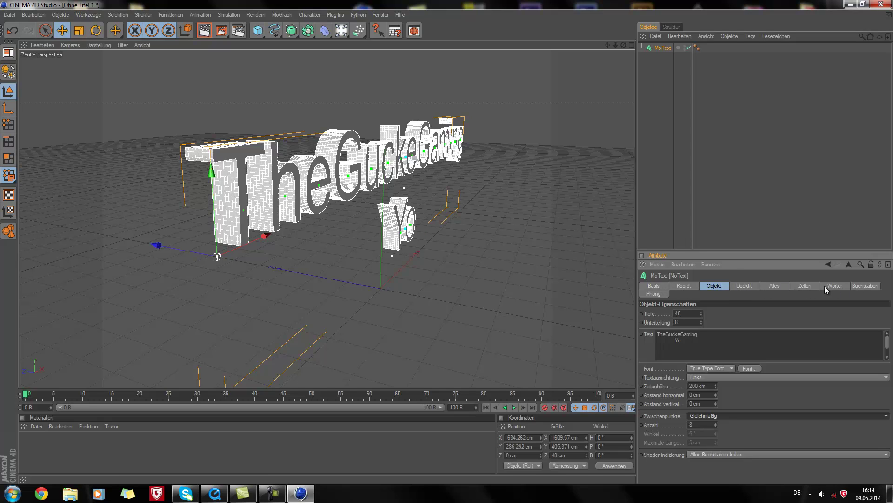
pyautogui.click(744, 287)
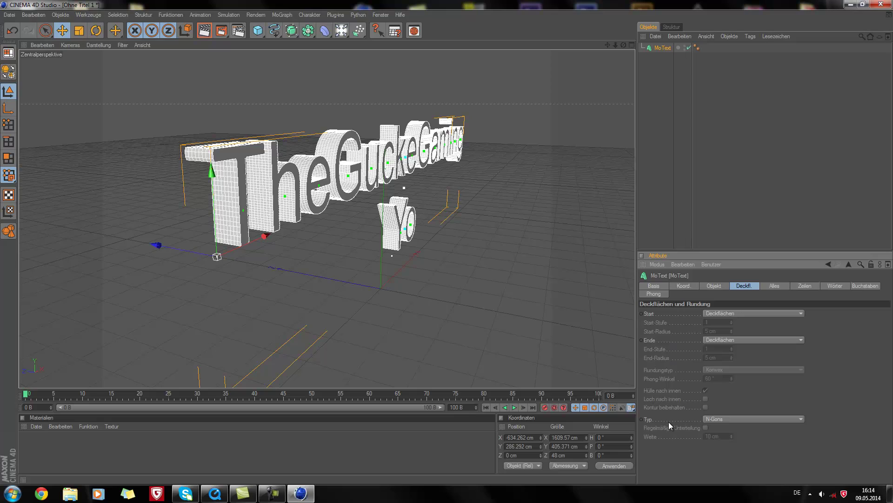
# - Make the caps Vierecke quads with regular subdivision at a 5 cm width
pyautogui.click(730, 417)
pyautogui.click(725, 434)
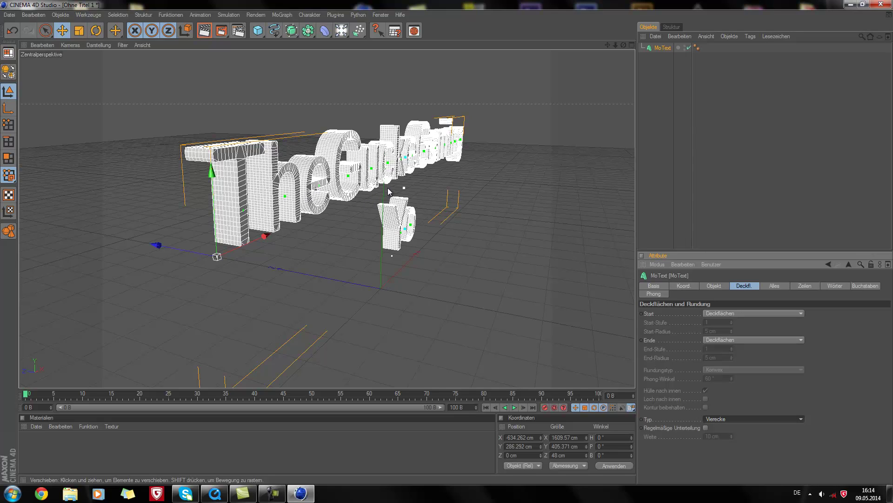
pyautogui.click(706, 427)
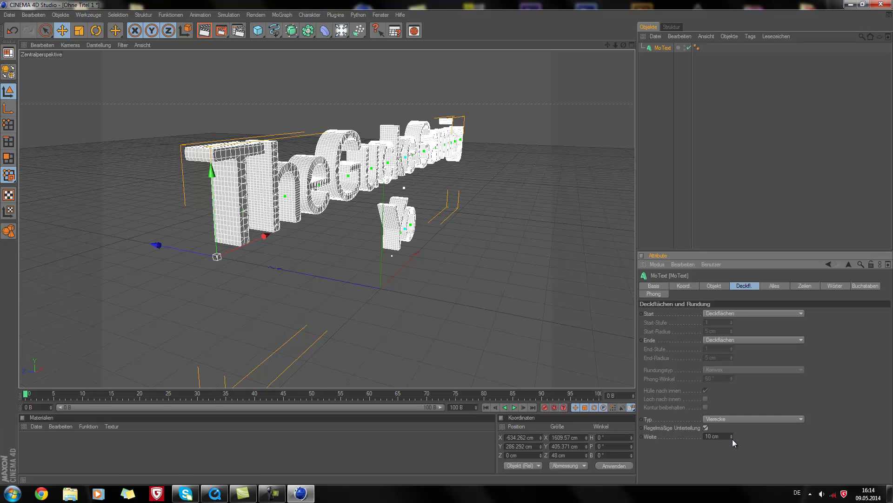
pyautogui.click(711, 436)
pyautogui.write('5')
pyautogui.press('Return')
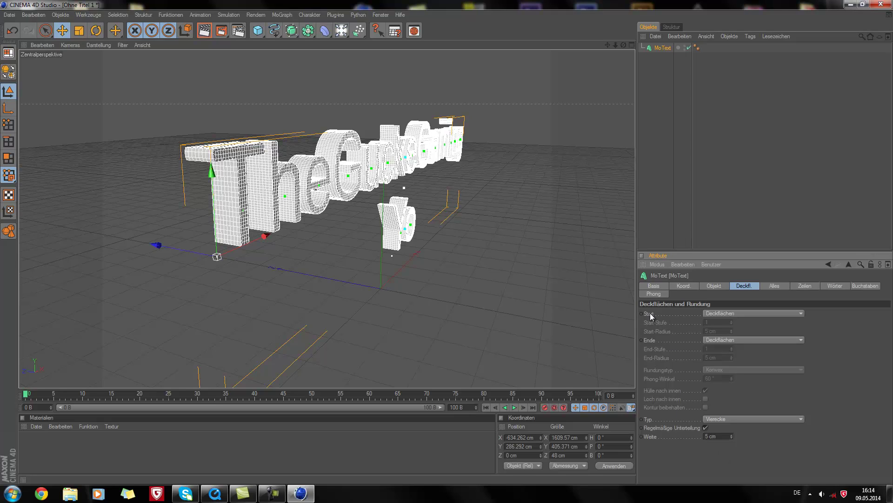
# - Set the Start cap to Deckflächen und Rundung for rounded front edges
pyautogui.click(741, 312)
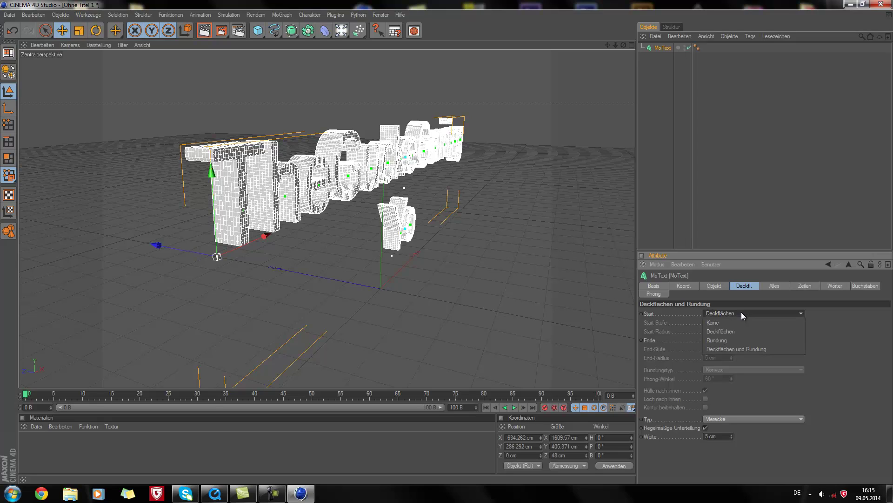
pyautogui.click(724, 350)
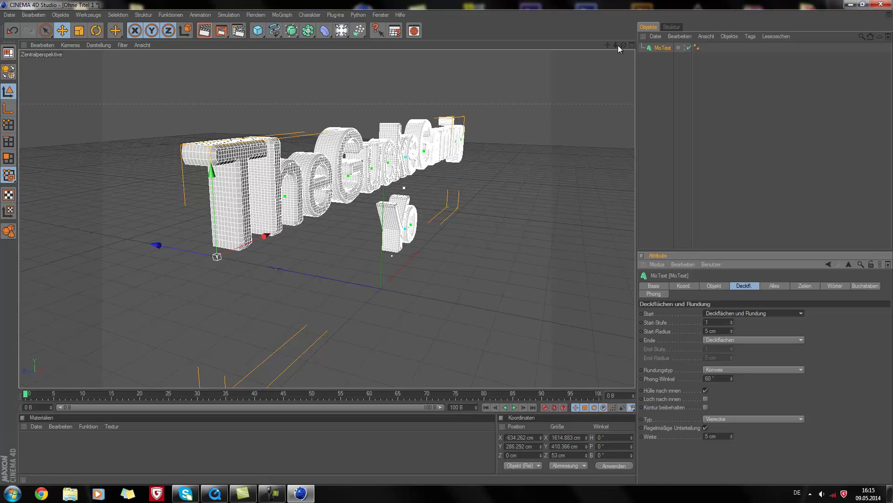
pyautogui.scroll(3, 451, 242)
pyautogui.moveTo(615, 44)
pyautogui.mouseDown()
pyautogui.moveTo(610, 63)
pyautogui.moveTo(444, 248)
pyautogui.moveTo(622, 47)
pyautogui.mouseUp()
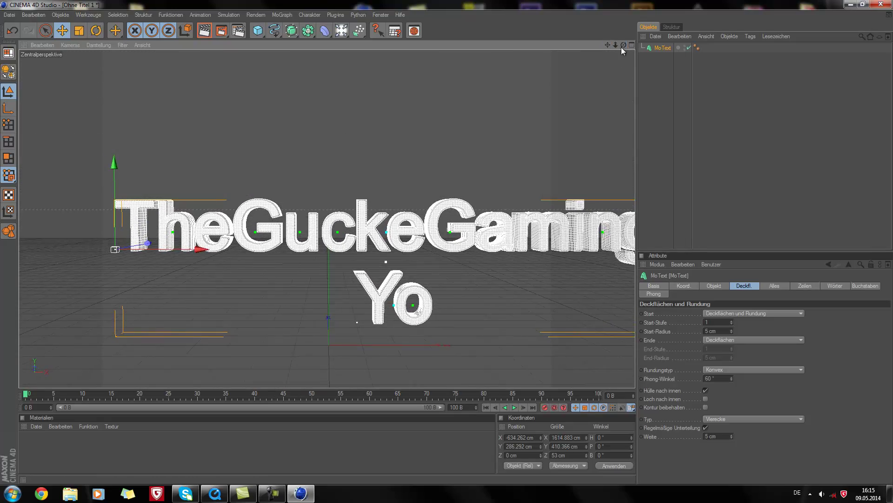
# - Change the MoText font to BatmanForeverAlternate
pyautogui.click(714, 286)
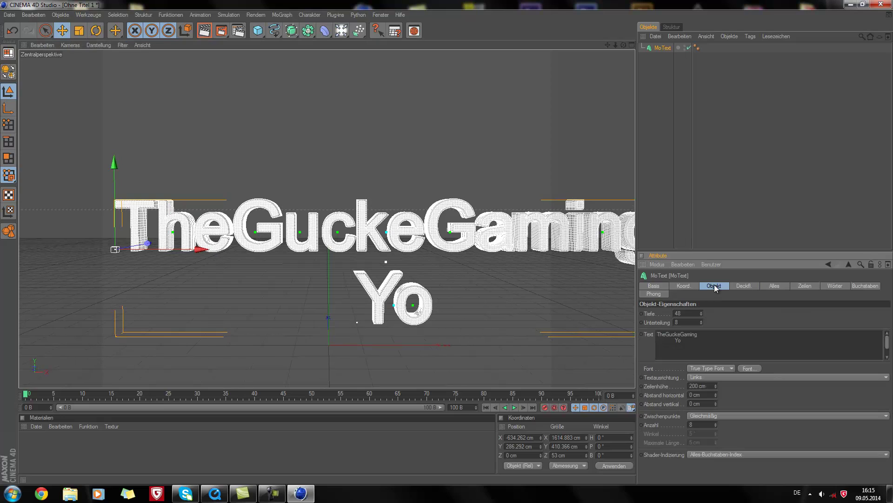
pyautogui.click(752, 369)
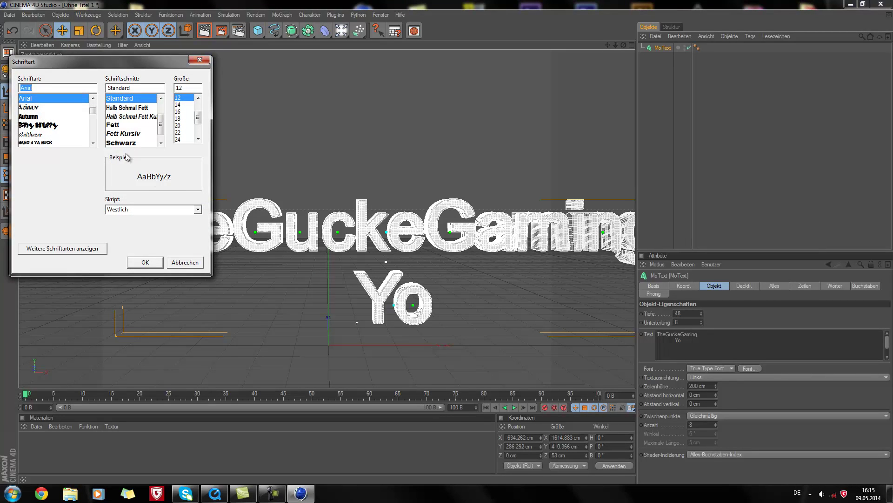
pyautogui.click(93, 106)
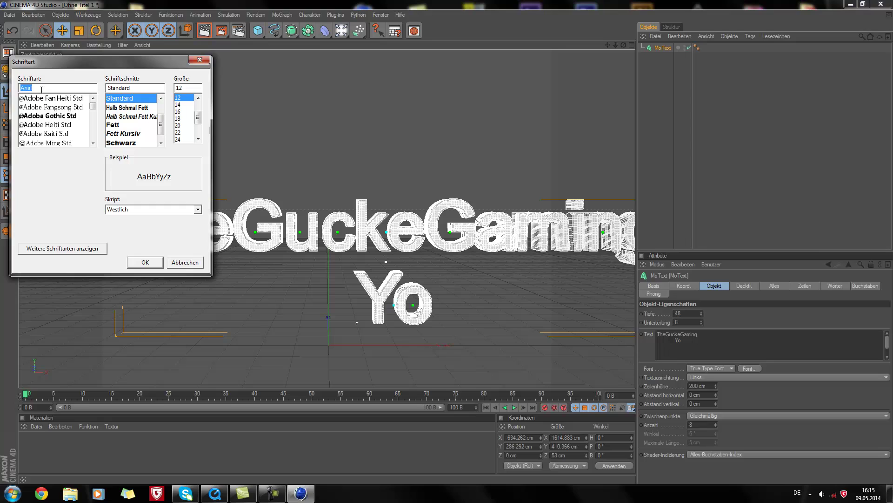
pyautogui.write('b')
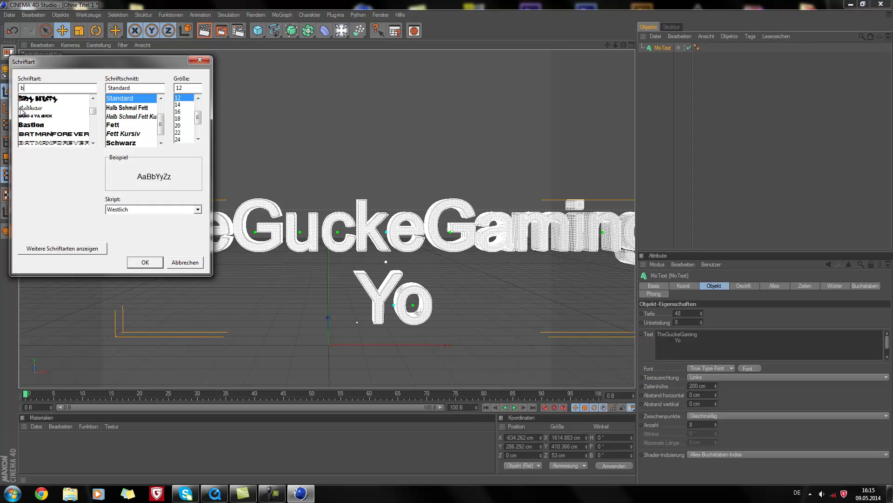
pyautogui.click(32, 134)
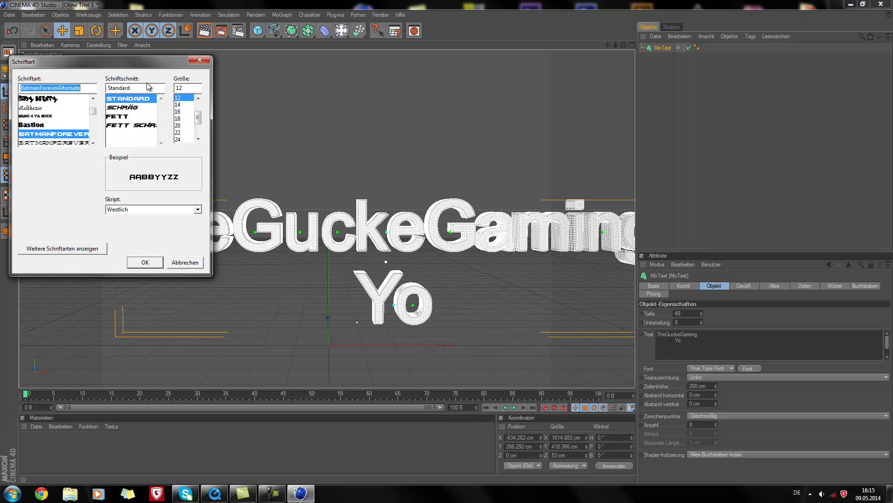
pyautogui.click(141, 260)
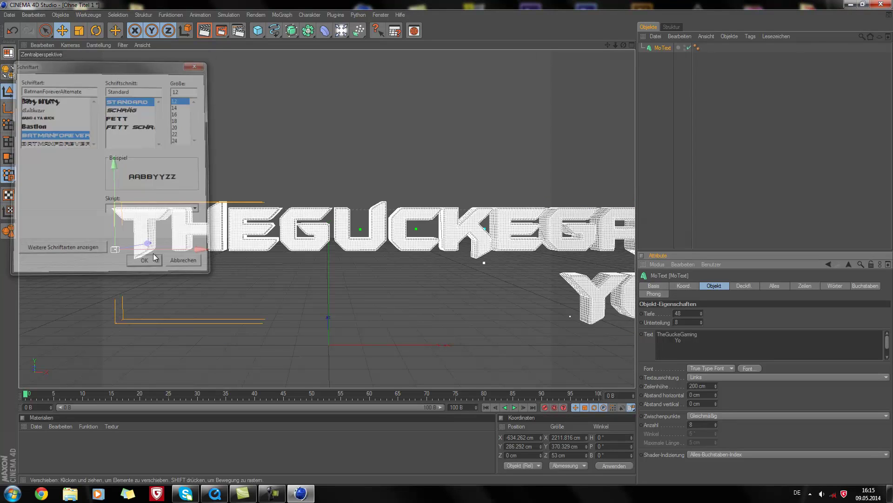
pyautogui.scroll(-2, 397, 244)
pyautogui.scroll(-2, 403, 239)
pyautogui.scroll(-3, 403, 239)
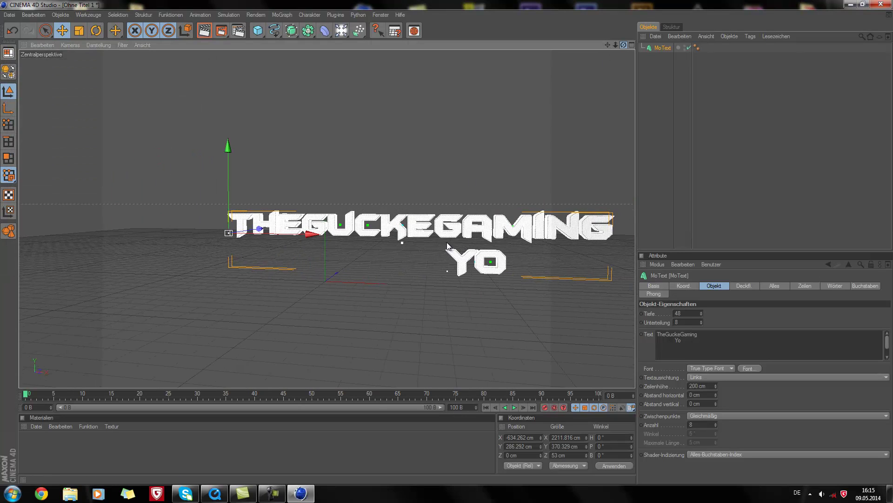
pyautogui.keyDown('alt'); pyautogui.moveTo(448, 242); pyautogui.dragTo(447, 246); pyautogui.keyUp('alt')
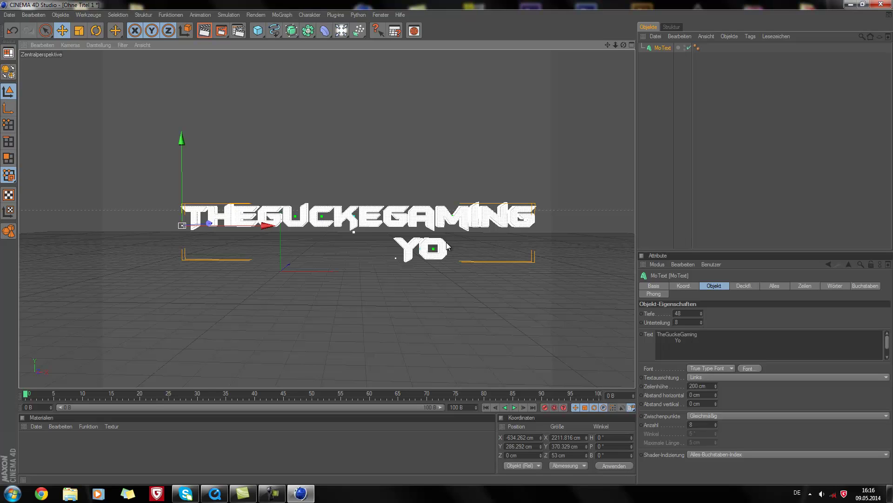
# - Delete some leading spaces before 'Yo' to shift that line left
pyautogui.click(272, 493)
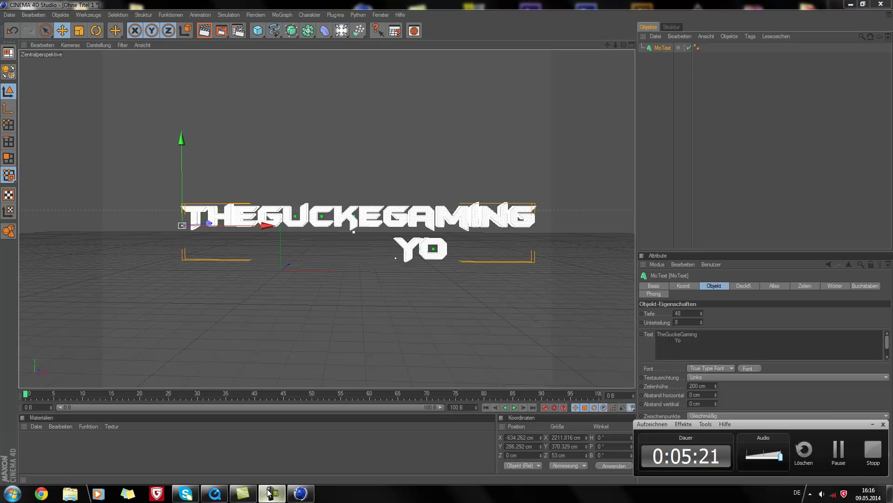
pyautogui.click(839, 453)
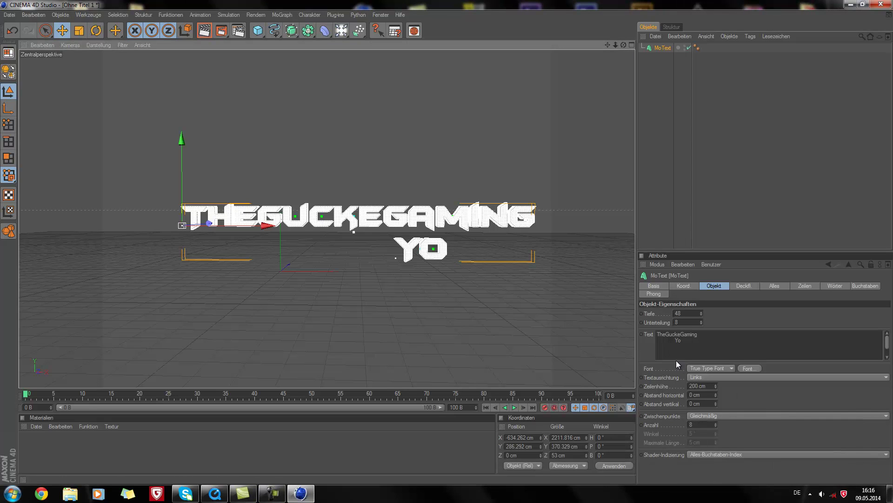
pyautogui.click(675, 344)
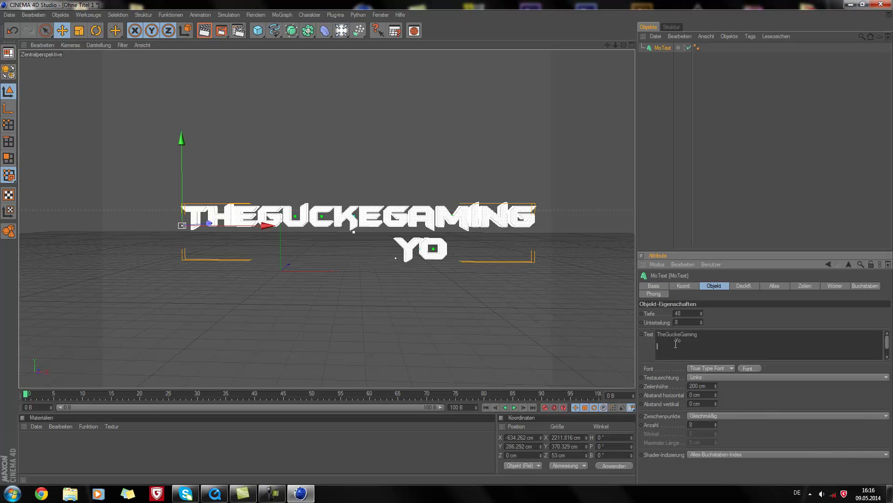
pyautogui.press('Down')
pyautogui.press('BackSpace')
pyautogui.press('BackSpace')
pyautogui.press('BackSpace')
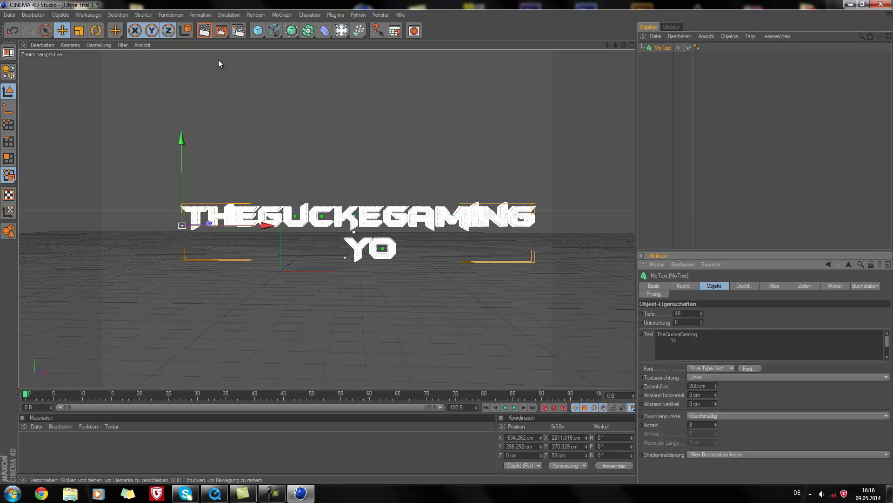
# - Add a PolyFX object and nest it under the MoText in the Object Manager
pyautogui.click(282, 15)
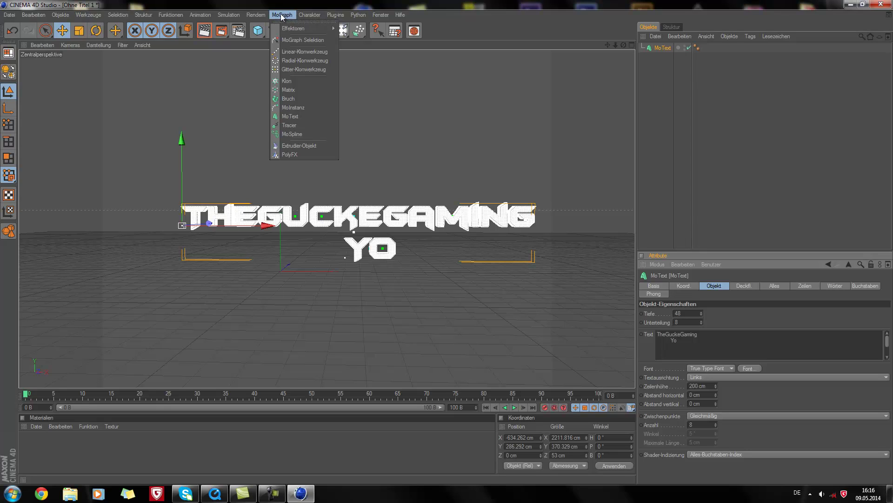
pyautogui.click(299, 154)
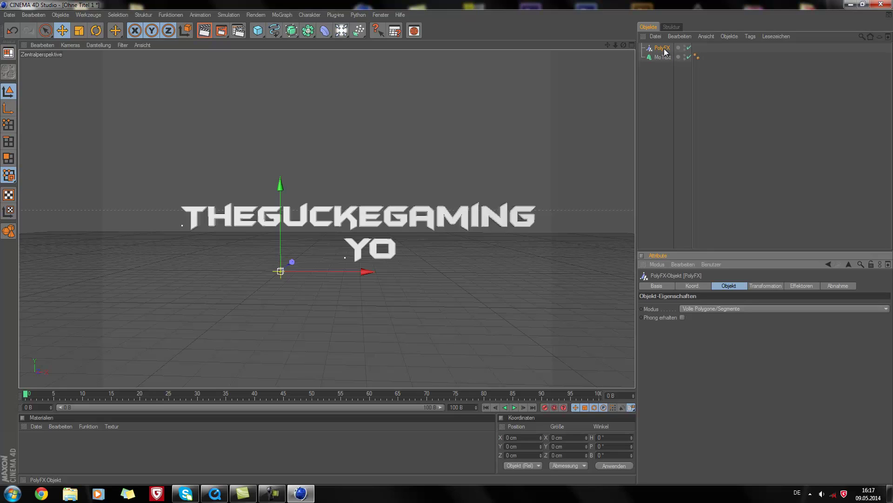
pyautogui.moveTo(666, 52); pyautogui.dragTo(668, 59)
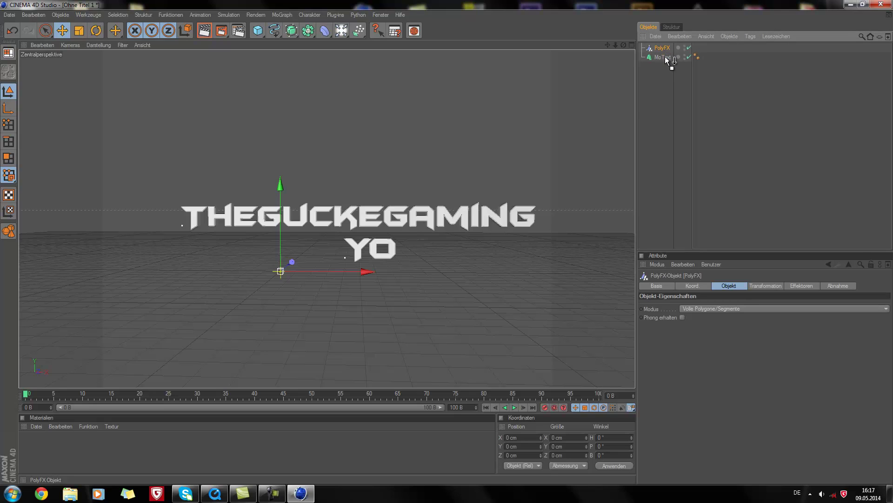
pyautogui.moveTo(665, 60); pyautogui.dragTo(667, 59)
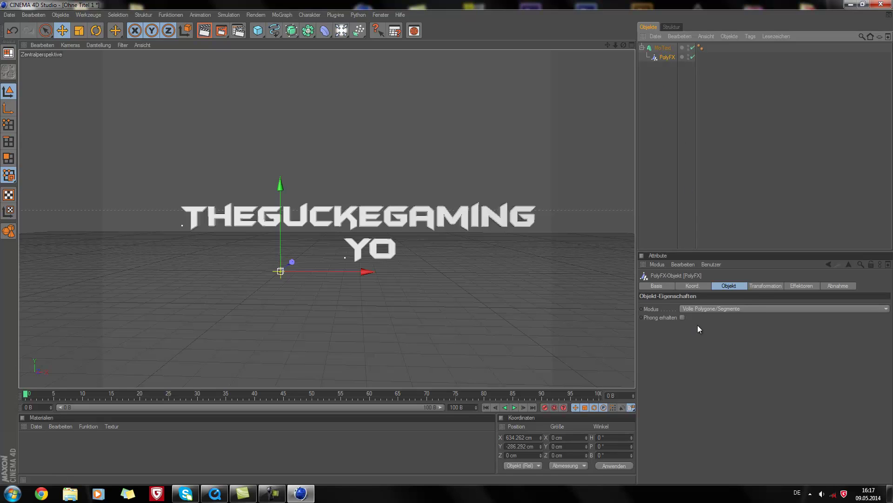
# - Set the PolyFX transformation scale G.X, G.Y and G.Z to 0
pyautogui.click(763, 286)
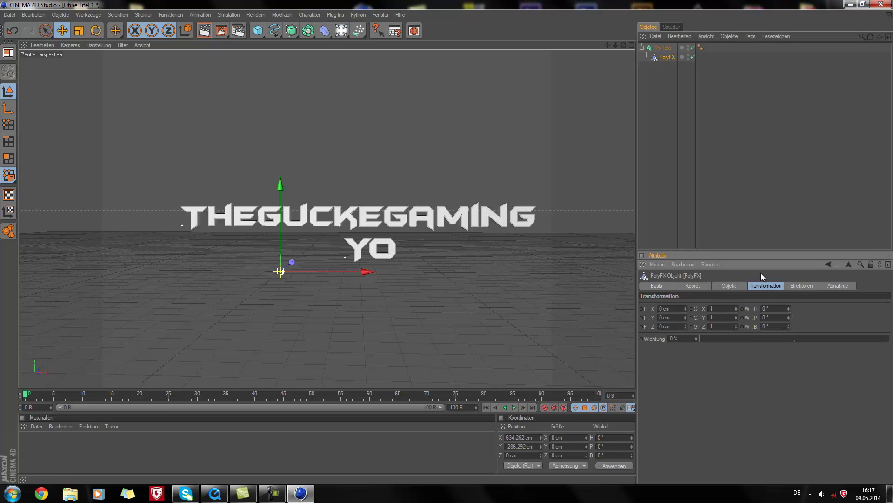
pyautogui.doubleClick(713, 308)
pyautogui.write('0')
pyautogui.press('Tab')
pyautogui.write('0')
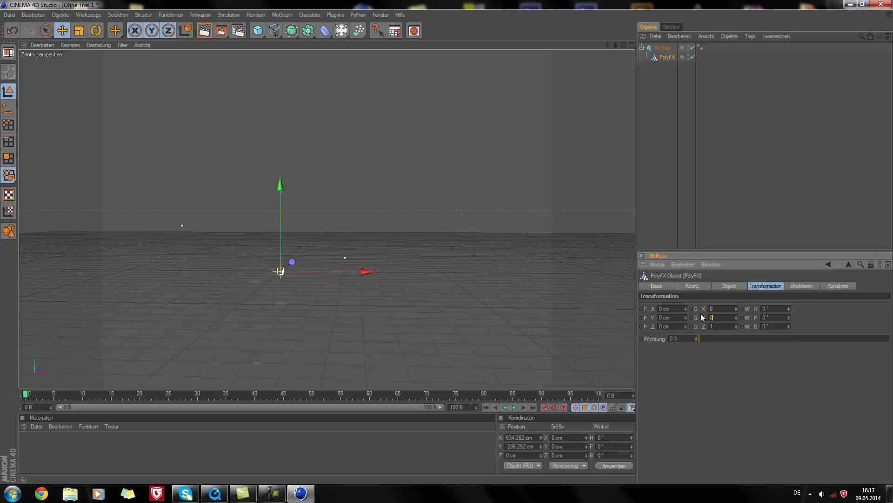
pyautogui.press('Tab')
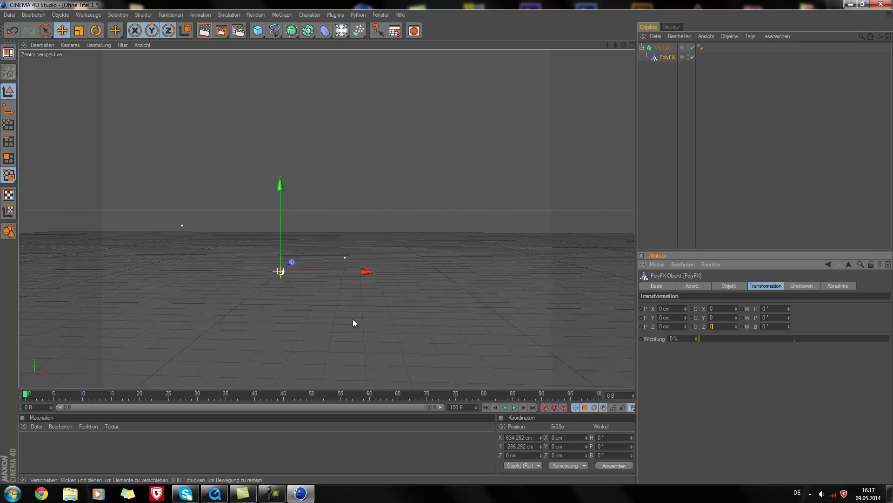
pyautogui.click(837, 286)
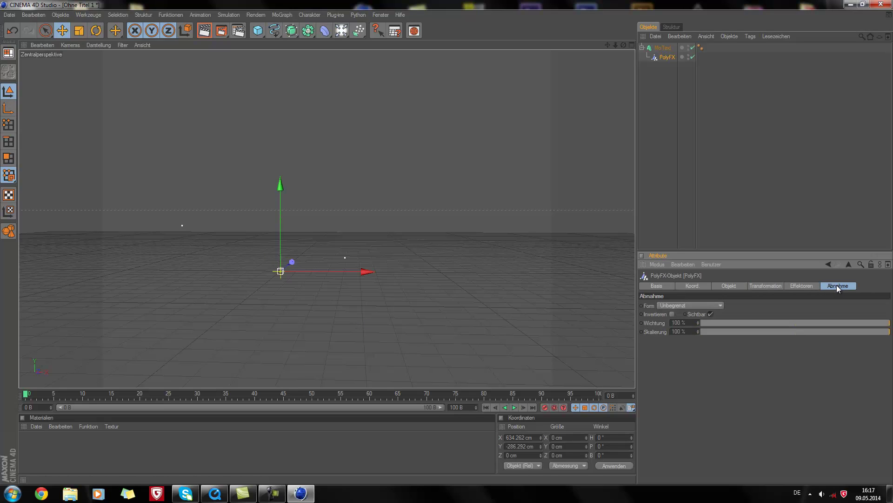
# - Give PolyFX a Linear falloff facing -X and move it to X 429.02 cm so 'TH' reappears
pyautogui.click(700, 306)
pyautogui.click(681, 348)
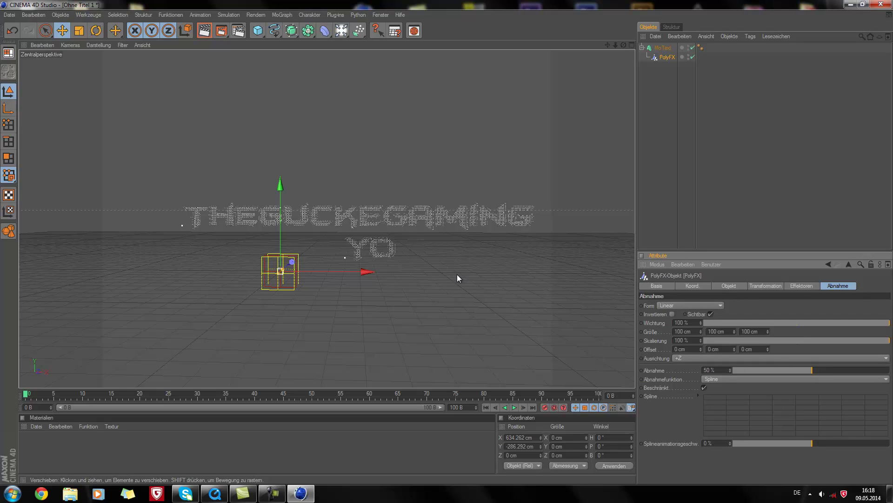
pyautogui.click(682, 357)
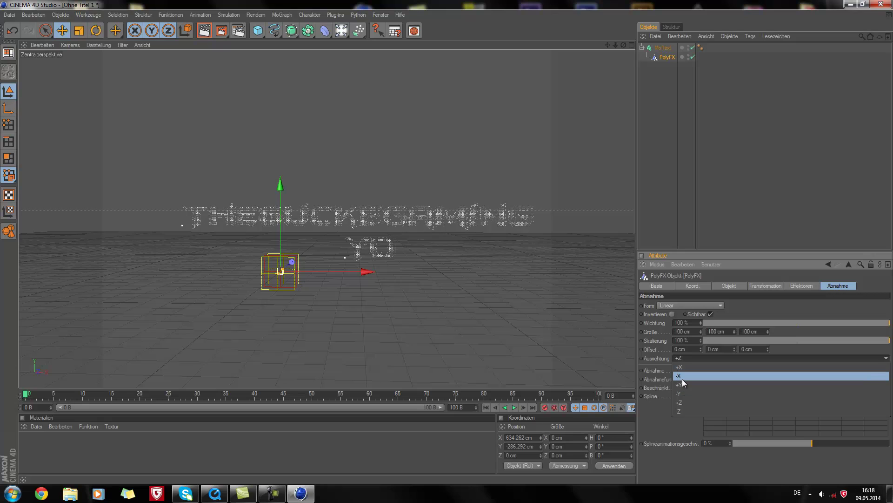
pyautogui.click(682, 379)
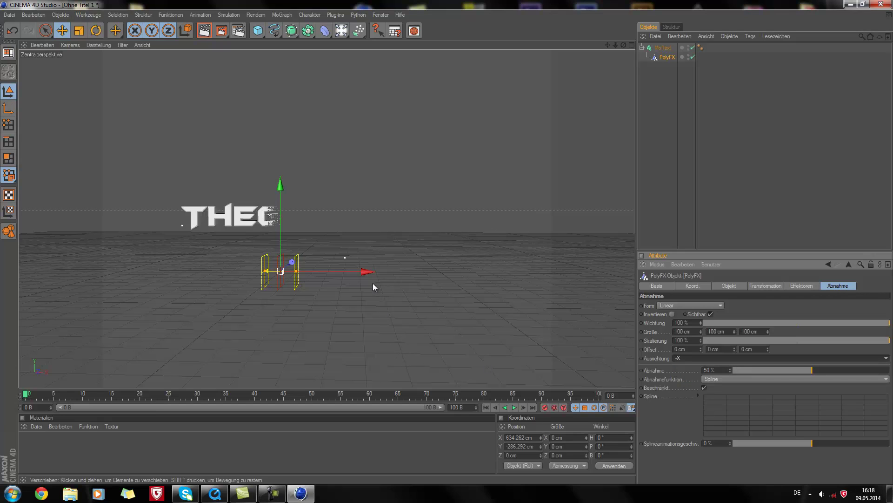
pyautogui.moveTo(373, 285)
pyautogui.mouseDown()
pyautogui.moveTo(456, 242)
pyautogui.moveTo(448, 243)
pyautogui.mouseUp()
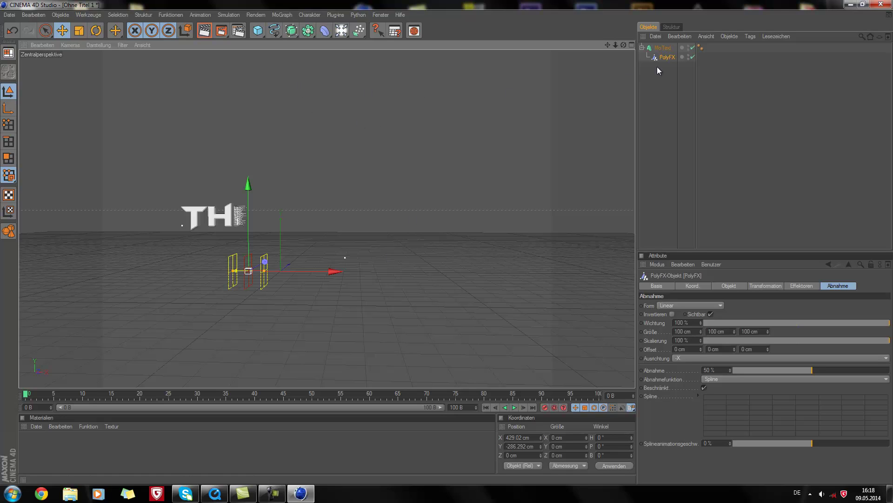
pyautogui.click(798, 286)
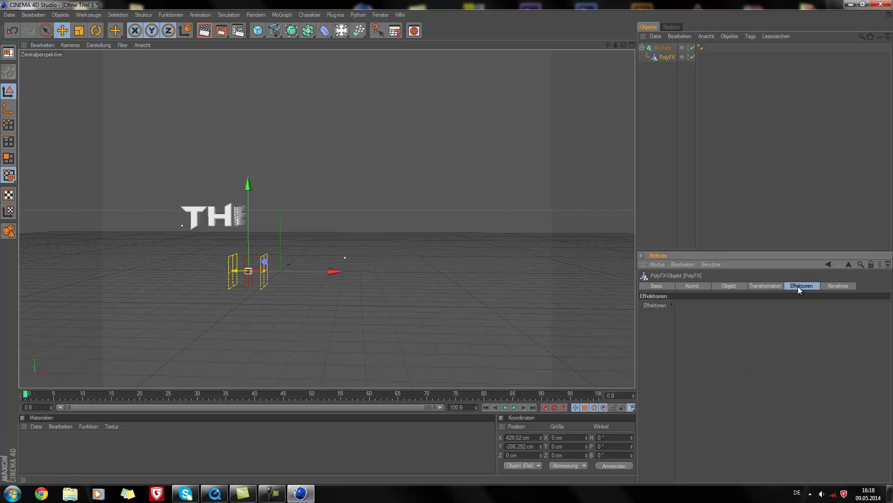
# - Add a Zufall random effector with Skalierung and Winkel variation enabled
pyautogui.click(281, 15)
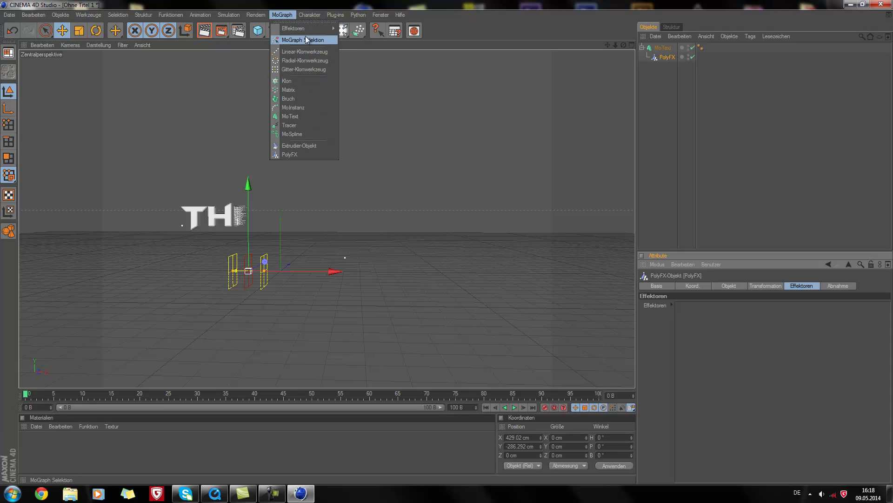
pyautogui.moveTo(300, 28)
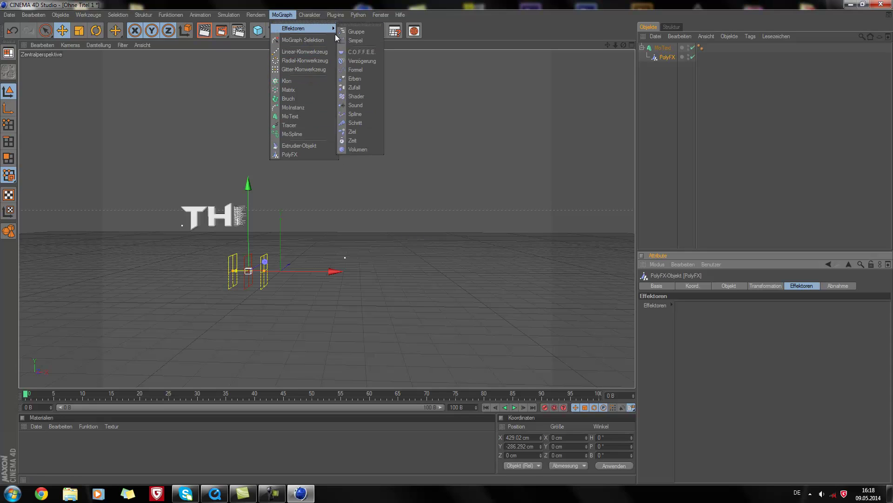
pyautogui.click(362, 88)
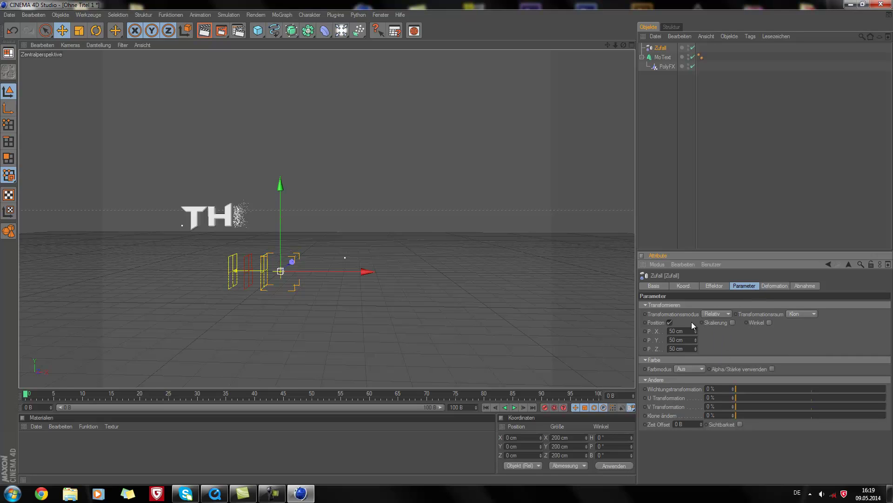
pyautogui.click(733, 322)
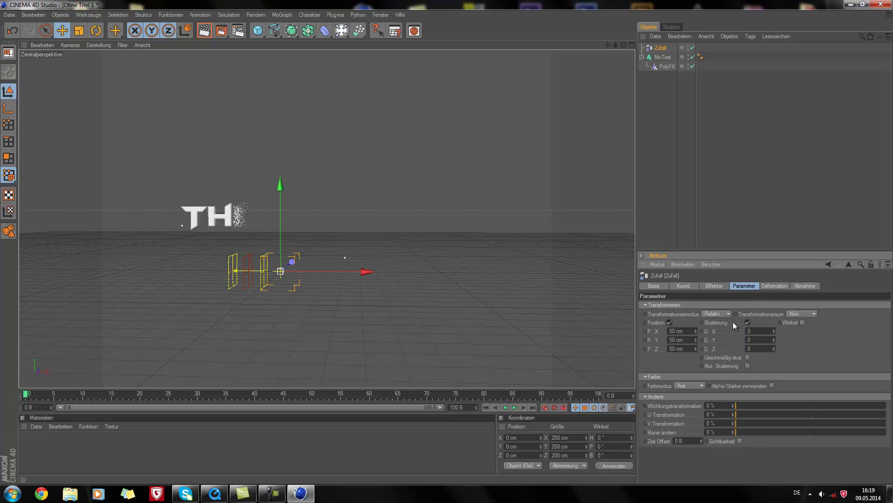
pyautogui.click(803, 322)
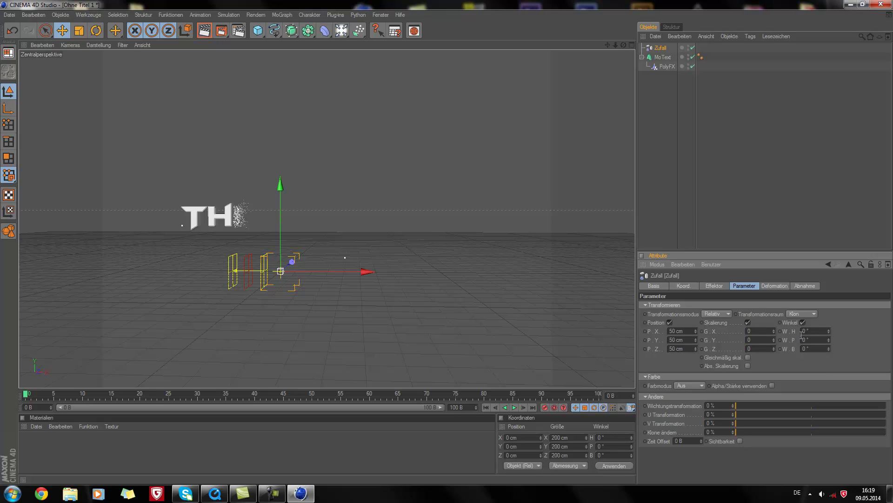
# - Enter Zufall's random heading, pitch and bank angle values
pyautogui.click(806, 331)
pyautogui.write('18')
pyautogui.click(806, 339)
pyautogui.write('28')
pyautogui.click(806, 348)
# - Set Zufall's random scale to G.X 58, G.Y 25 and G.Z 110
pyautogui.click(749, 331)
pyautogui.write('58')
pyautogui.click(748, 340)
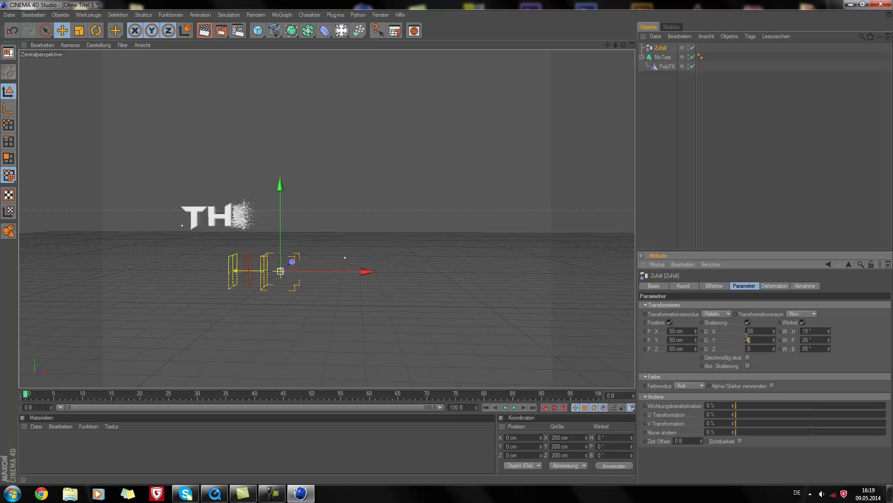
pyautogui.write('25')
pyautogui.click(749, 348)
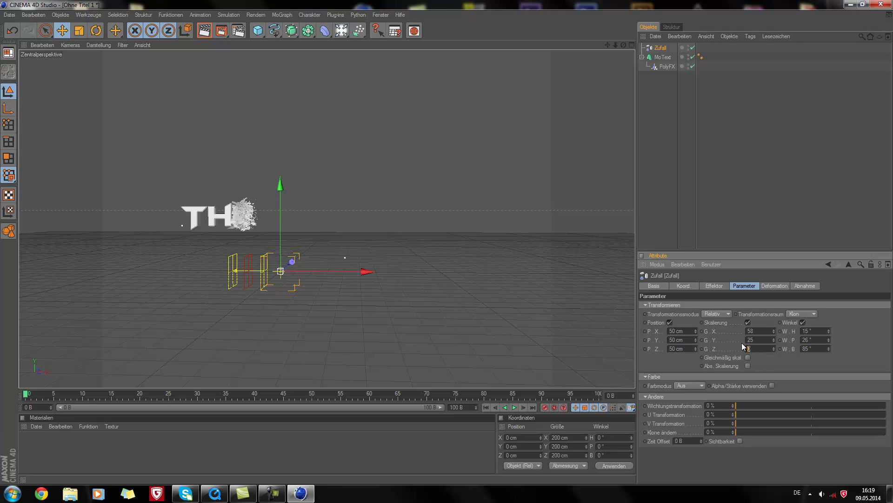
pyautogui.write('110')
pyautogui.click(662, 67)
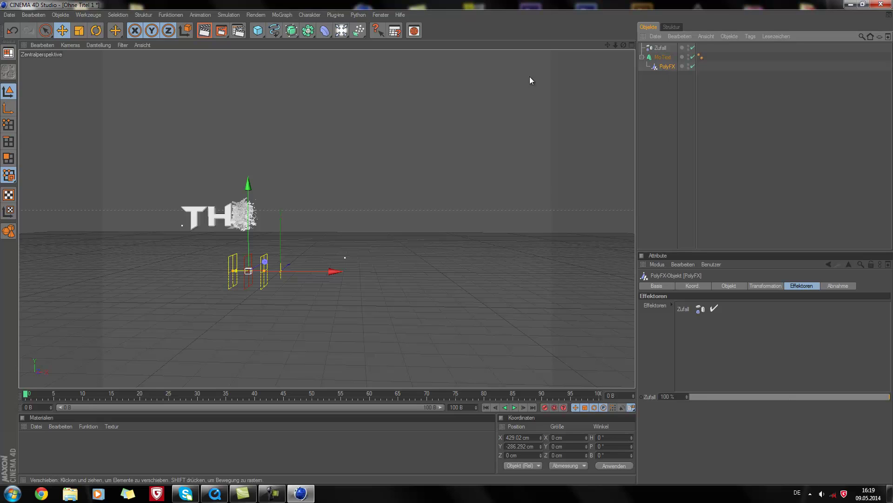
# - Slide PolyFX along X and bring up the Zufall effector's transform parameters
pyautogui.moveTo(332, 270); pyautogui.dragTo(449, 243)
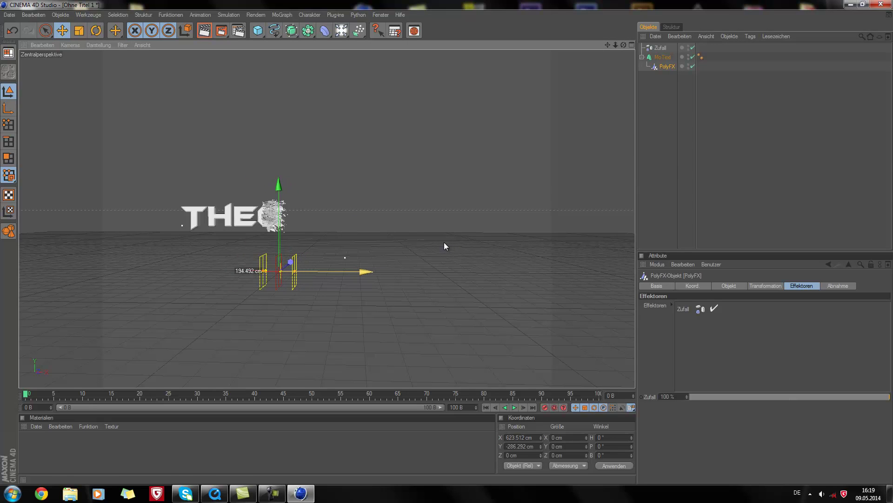
pyautogui.moveTo(449, 242); pyautogui.dragTo(444, 242)
pyautogui.click(660, 47)
pyautogui.click(744, 285)
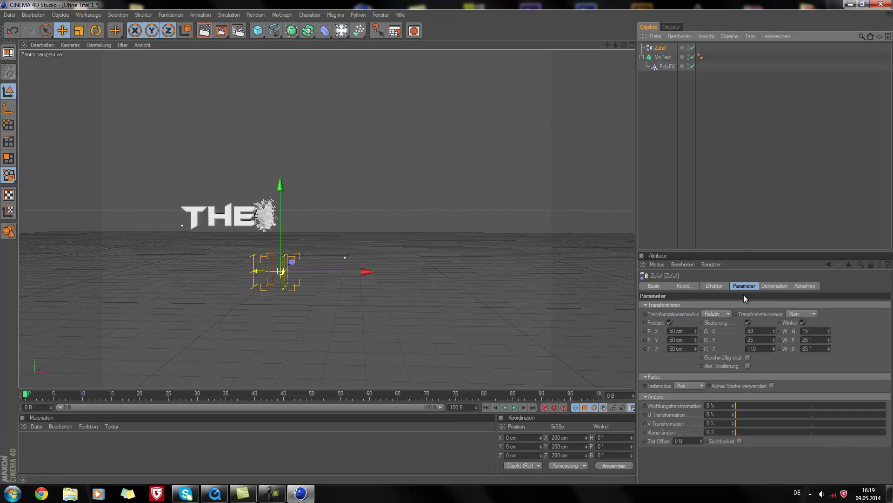
pyautogui.moveTo(756, 348); pyautogui.dragTo(747, 345)
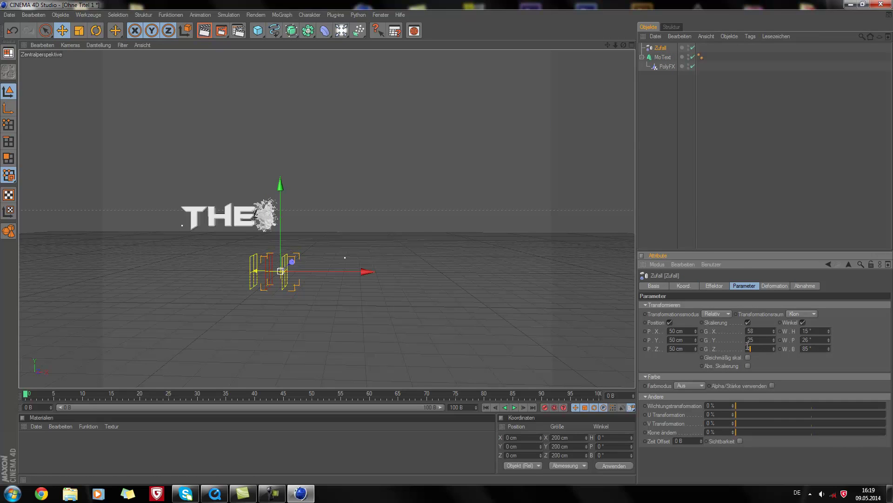
pyautogui.write('1')
pyautogui.click(683, 190)
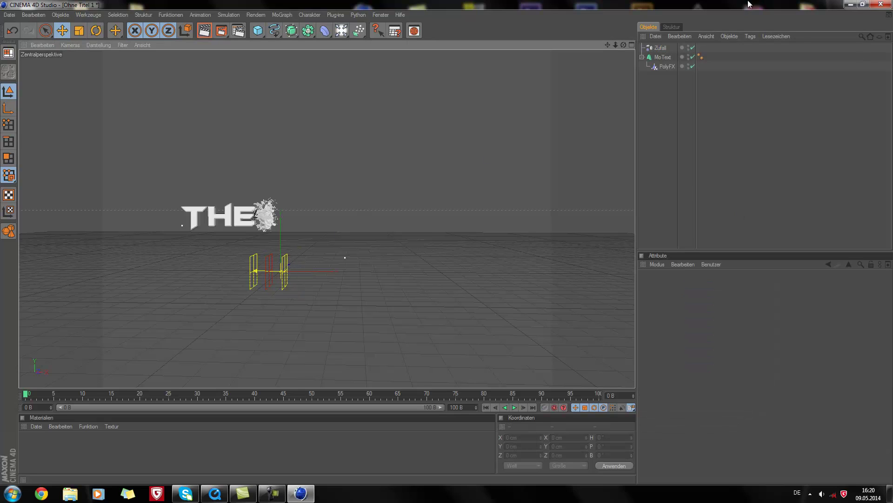
pyautogui.click(650, 48)
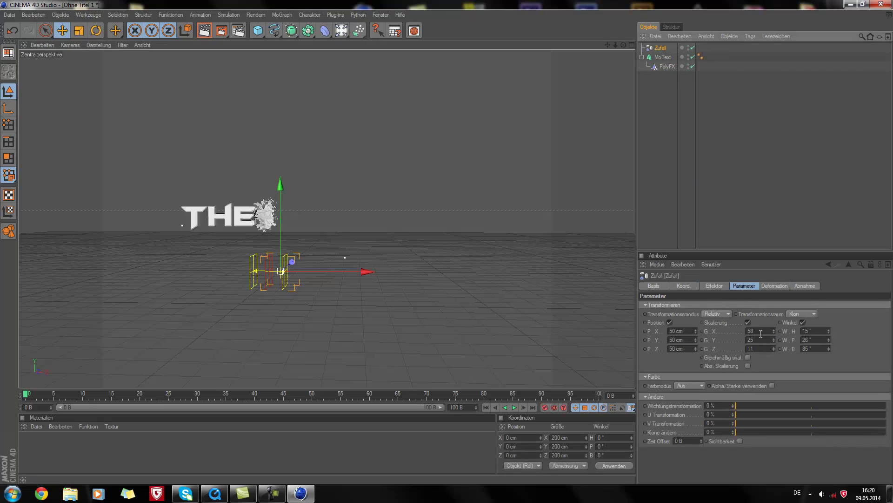
# - Reduce Zufall's random scale values to 10, 12 and 11
pyautogui.moveTo(761, 333)
pyautogui.mouseDown()
pyautogui.moveTo(740, 330)
pyautogui.moveTo(740, 341)
pyautogui.mouseUp()
pyautogui.write('10')
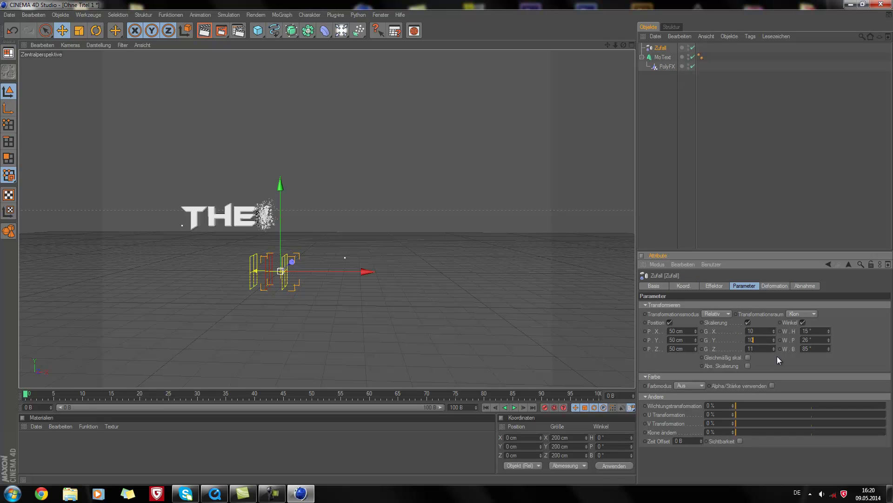
pyautogui.press('Return')
pyautogui.moveTo(762, 340); pyautogui.dragTo(745, 340)
pyautogui.write('20')
pyautogui.press('Return')
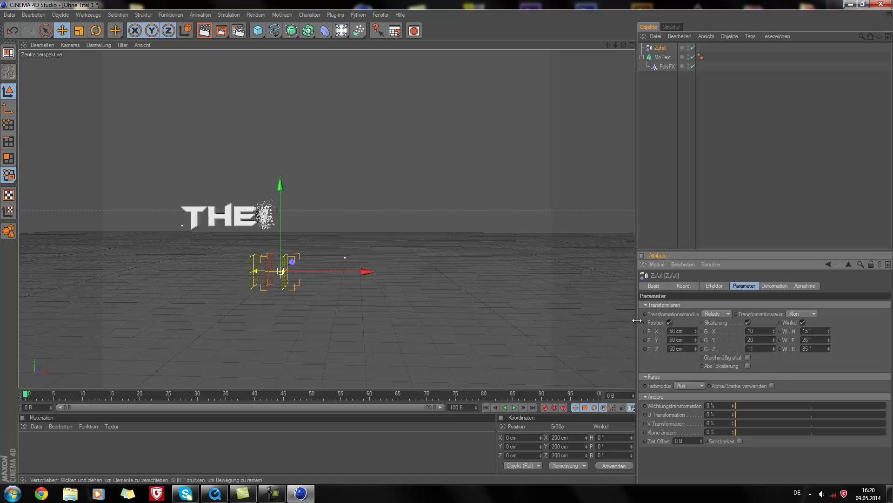
pyautogui.moveTo(758, 340); pyautogui.dragTo(714, 341)
pyautogui.write('1')
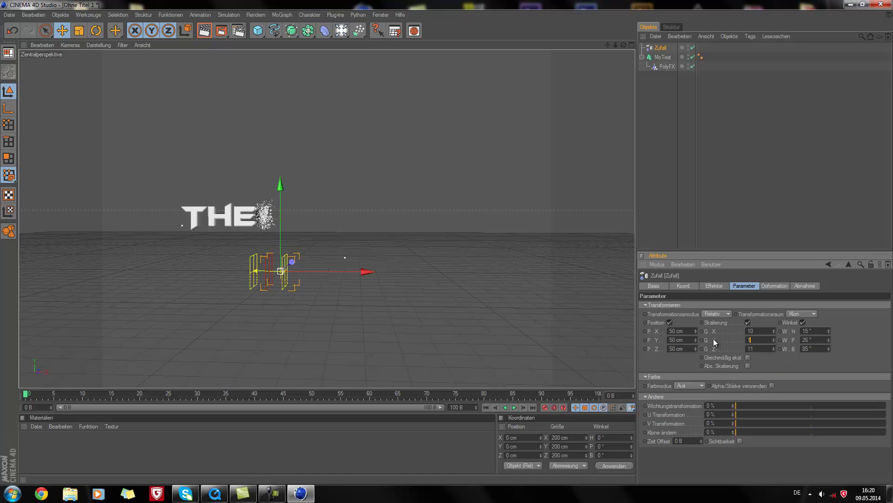
pyautogui.write('2')
pyautogui.press('Return')
# - Move PolyFX to X -43.464 cm, hiding the title, and key its position at frame 0
pyautogui.click(667, 66)
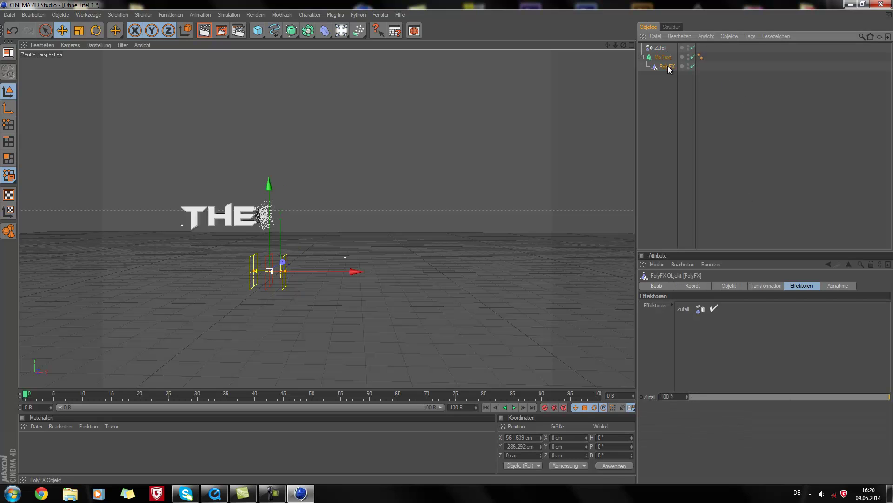
pyautogui.moveTo(355, 270); pyautogui.dragTo(444, 242)
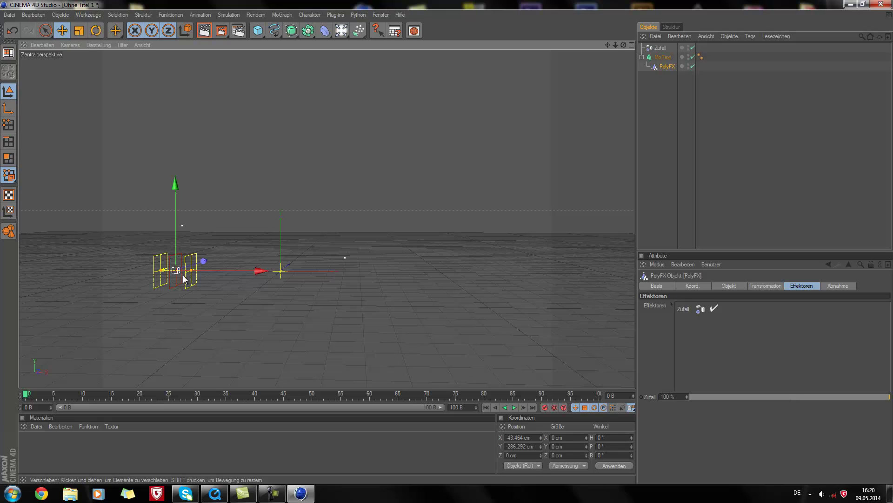
pyautogui.click(545, 408)
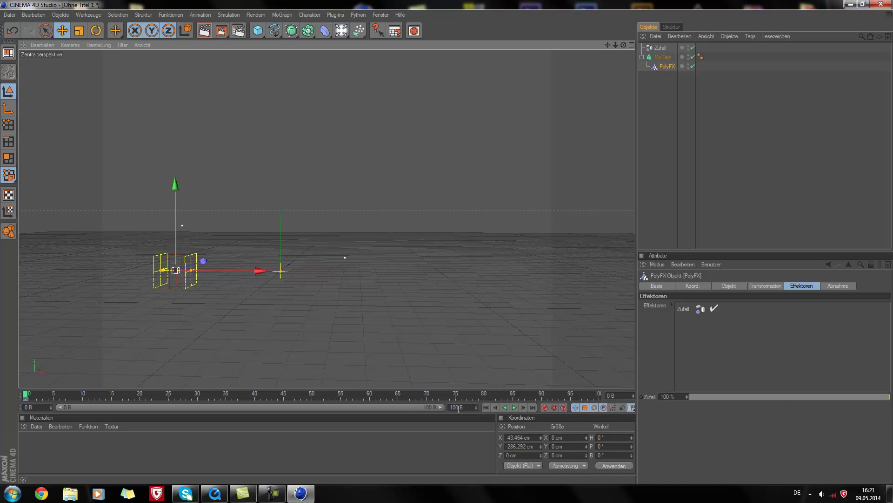
pyautogui.moveTo(459, 407); pyautogui.dragTo(445, 407)
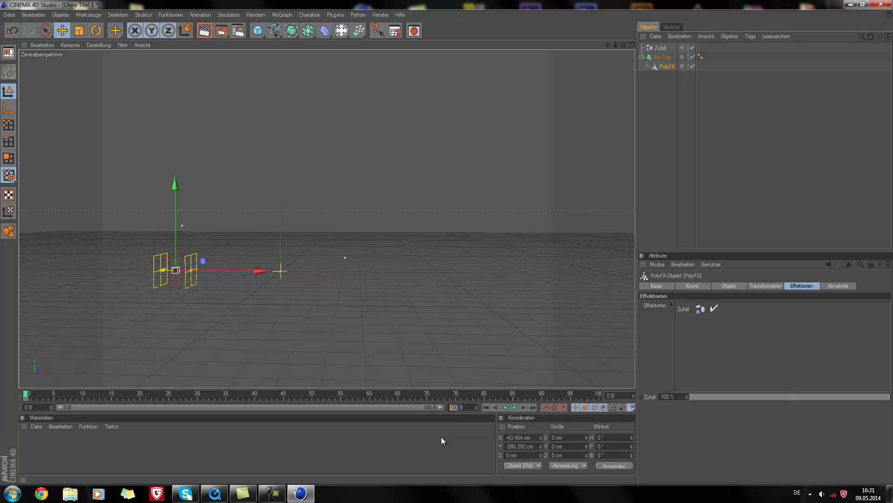
# - Extend the animation to 360 frames and widen the timeline to show frames 0–360
pyautogui.write('360')
pyautogui.click(441, 440)
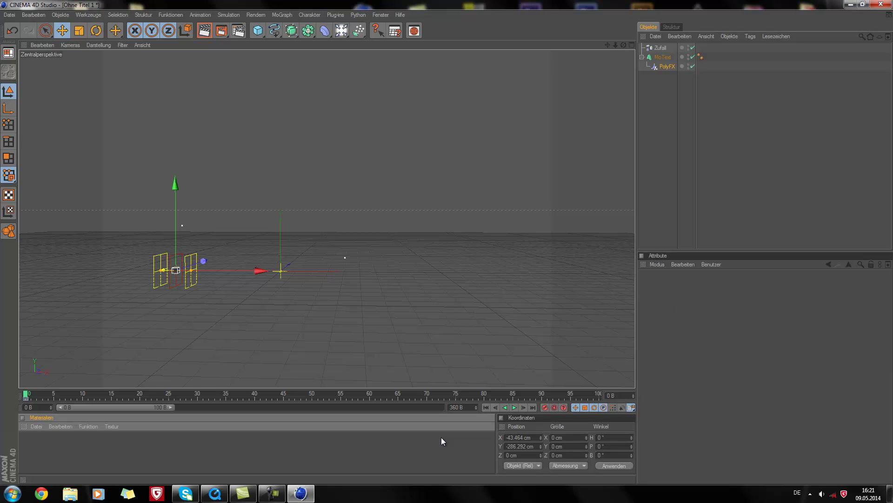
pyautogui.click(463, 407)
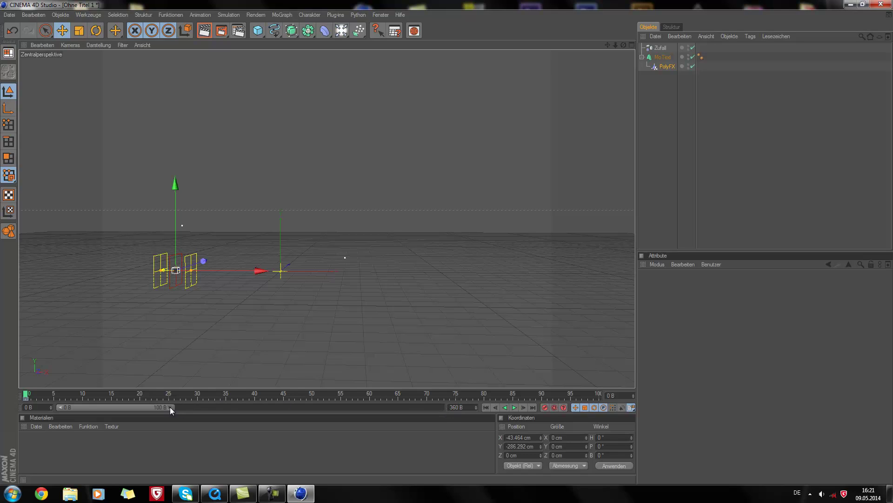
pyautogui.moveTo(170, 407)
pyautogui.mouseDown()
pyautogui.moveTo(412, 407)
pyautogui.moveTo(460, 428)
pyautogui.mouseUp()
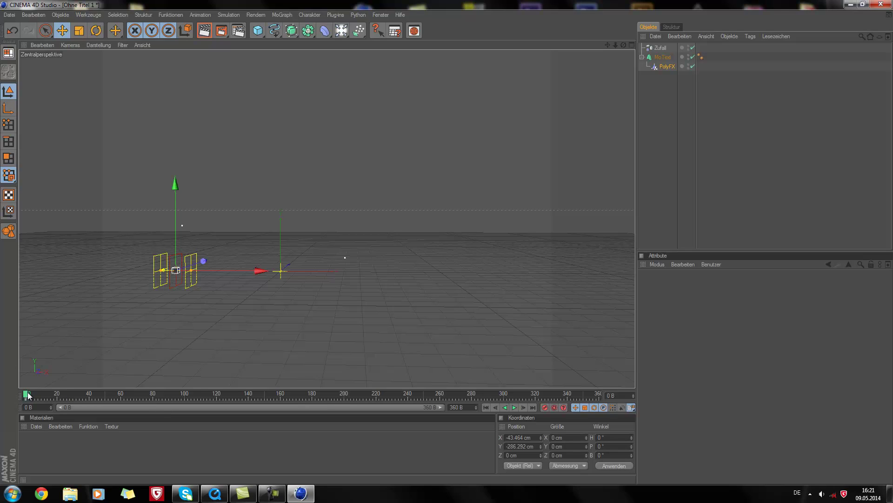
# - Near the animation end, move PolyFX right past the text and record its end keyframe
pyautogui.moveTo(28, 395); pyautogui.dragTo(609, 389)
pyautogui.moveTo(262, 270)
pyautogui.mouseDown()
pyautogui.moveTo(468, 242)
pyautogui.moveTo(447, 242)
pyautogui.mouseUp()
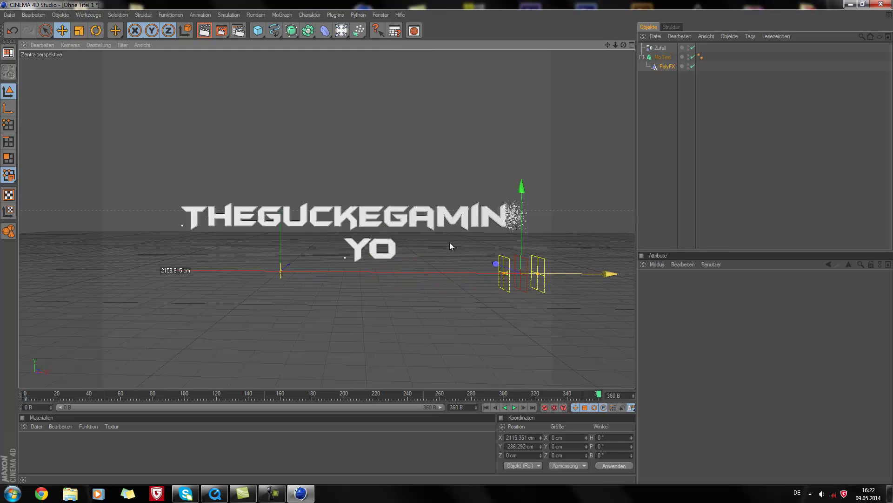
pyautogui.moveTo(447, 242); pyautogui.dragTo(447, 242)
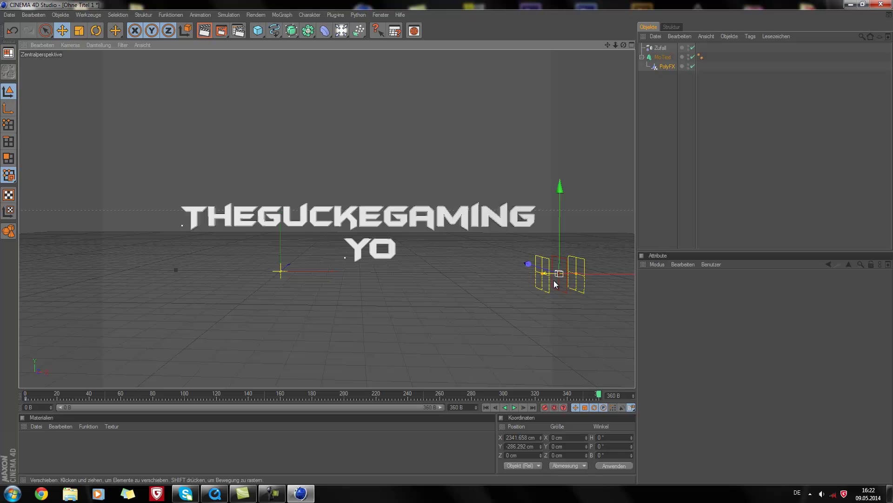
pyautogui.click(545, 408)
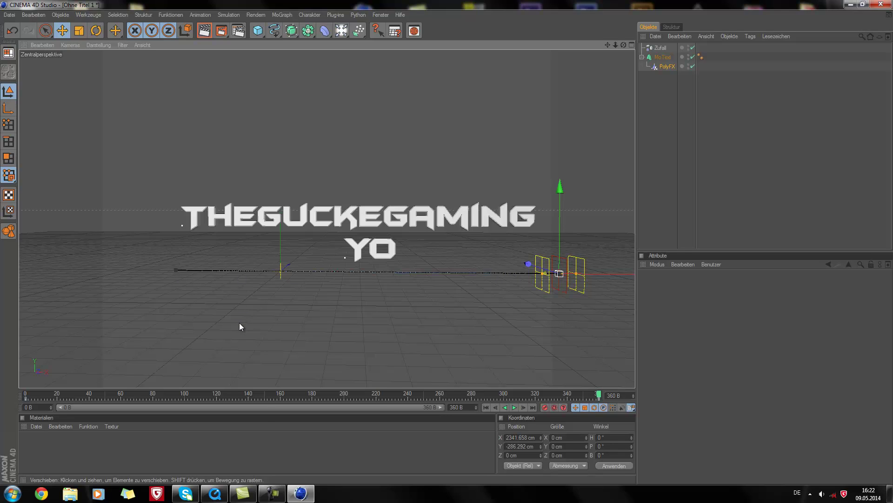
# - Play back the text reveal and return to frame 0
pyautogui.click(515, 407)
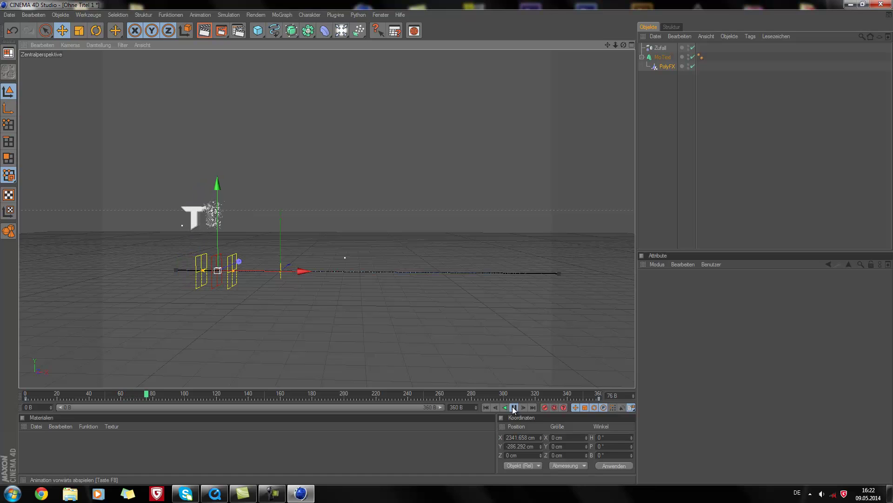
pyautogui.click(515, 407)
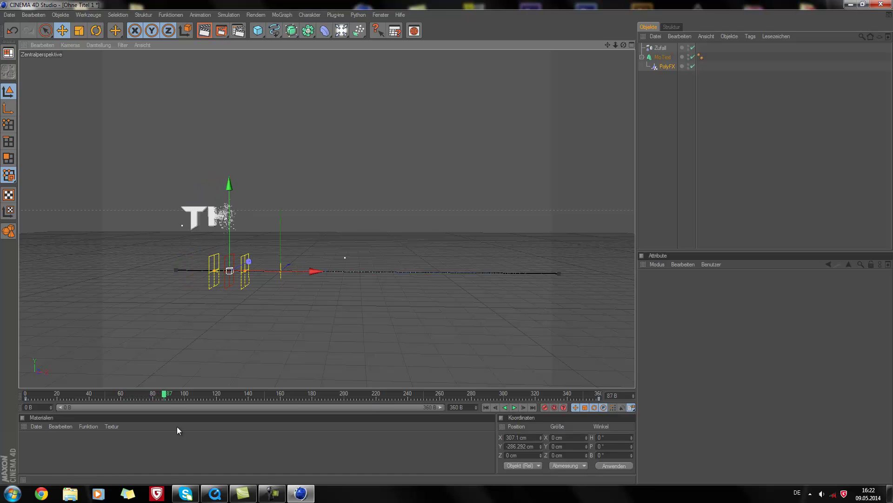
pyautogui.moveTo(163, 396); pyautogui.dragTo(21, 394)
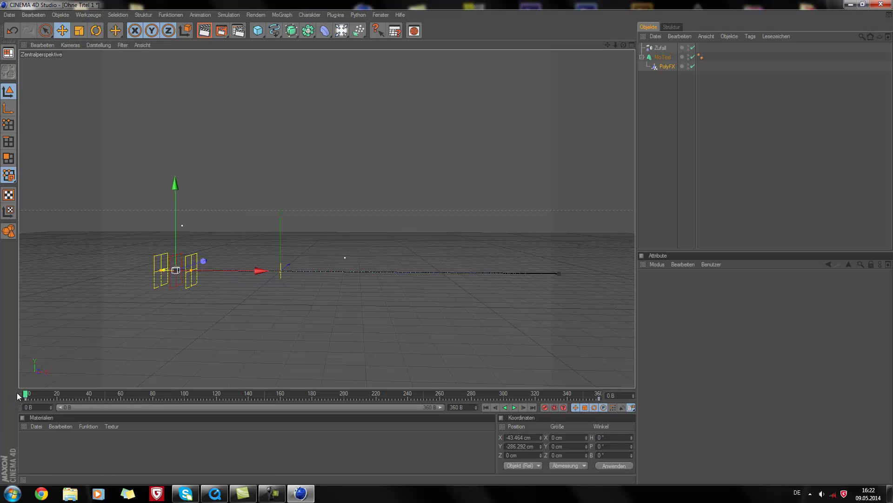
pyautogui.click(599, 398)
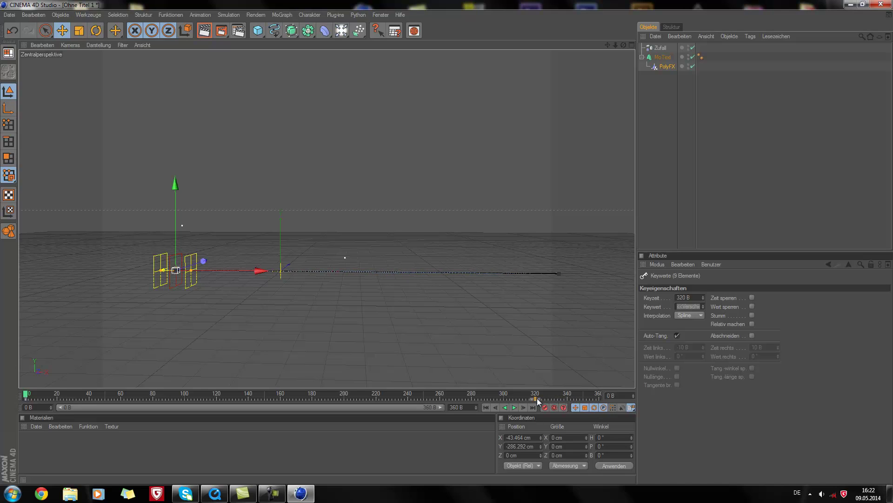
# - Move PolyFX's final keyframe from 320 to frame 280 and replay to check timing
pyautogui.moveTo(534, 398); pyautogui.dragTo(506, 399)
pyautogui.click(515, 407)
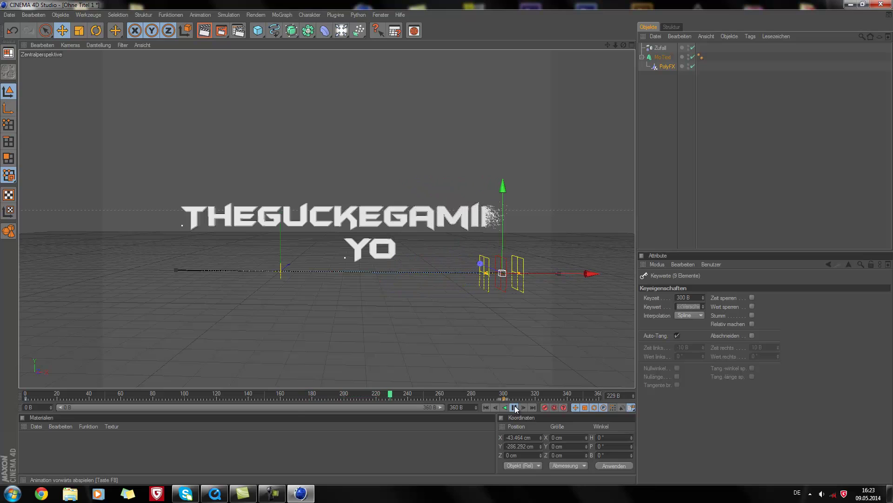
pyautogui.click(515, 408)
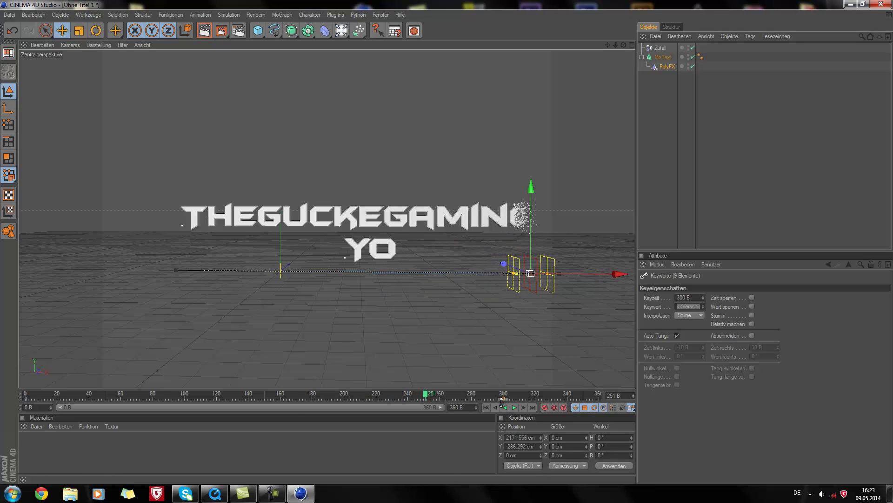
pyautogui.moveTo(504, 399); pyautogui.dragTo(472, 400)
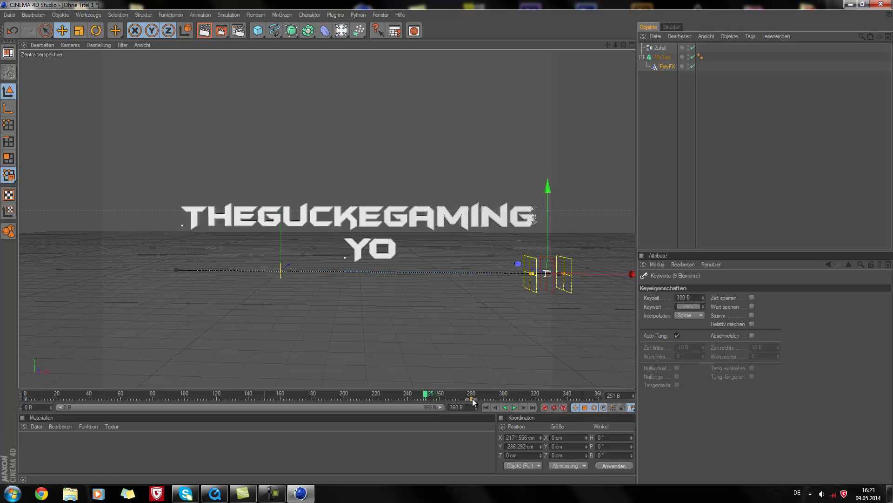
pyautogui.click(505, 407)
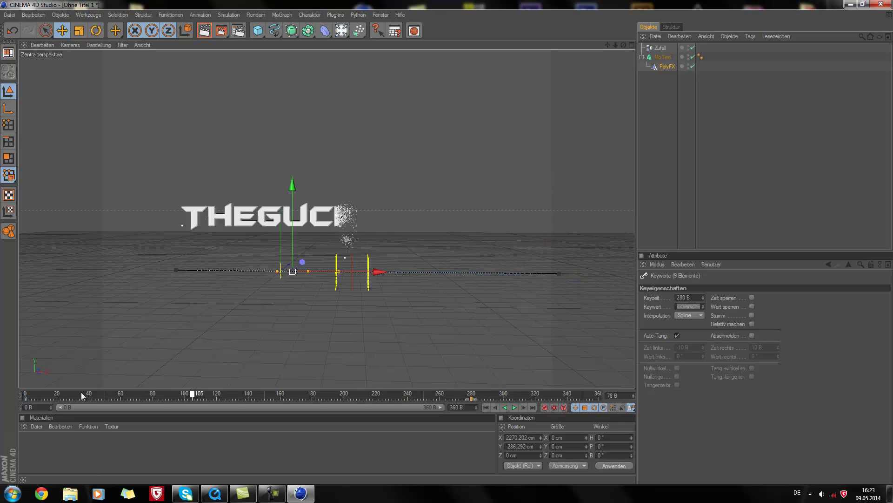
pyautogui.click(514, 408)
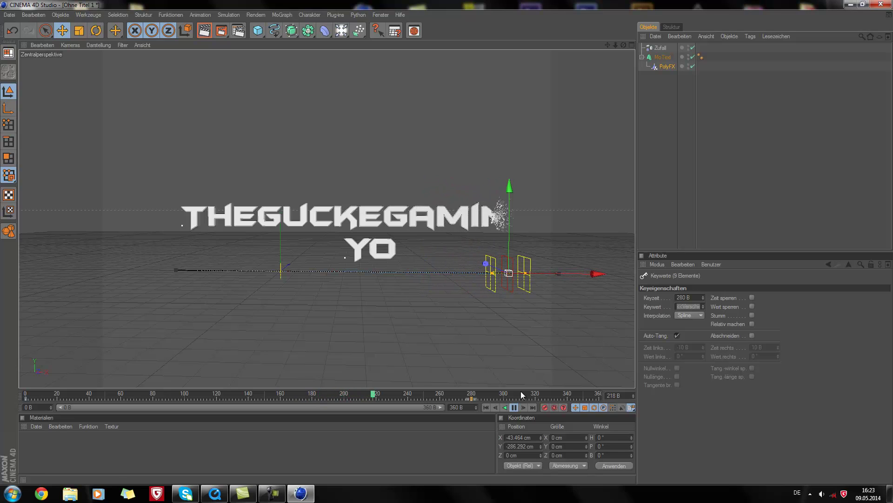
pyautogui.click(515, 407)
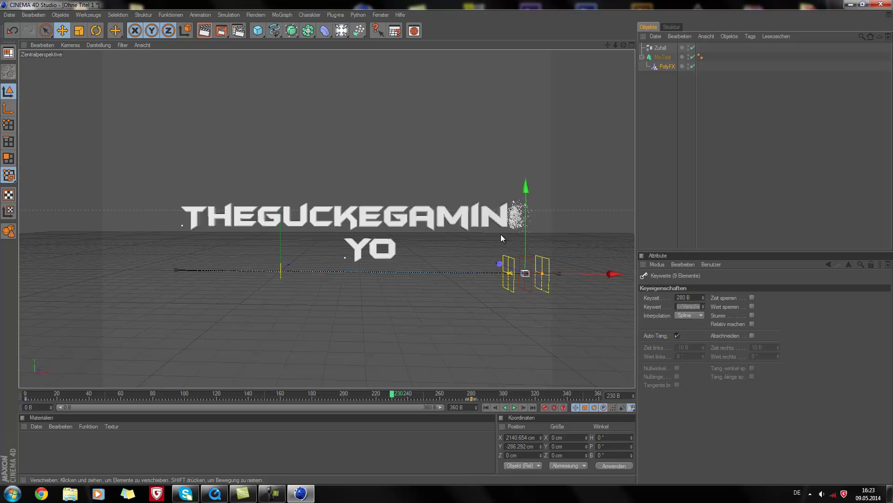
# - Add a Kamera camera and a Stage object, then view the scene through Kamera
pyautogui.click(342, 33)
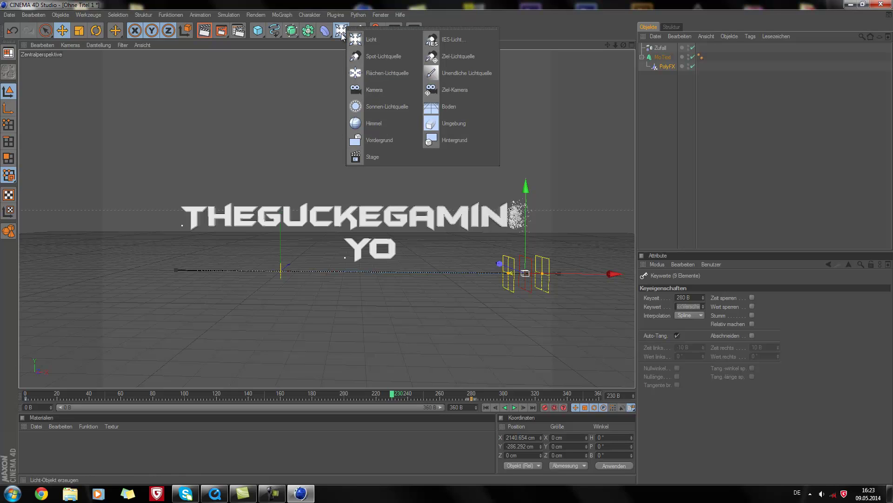
pyautogui.click(379, 91)
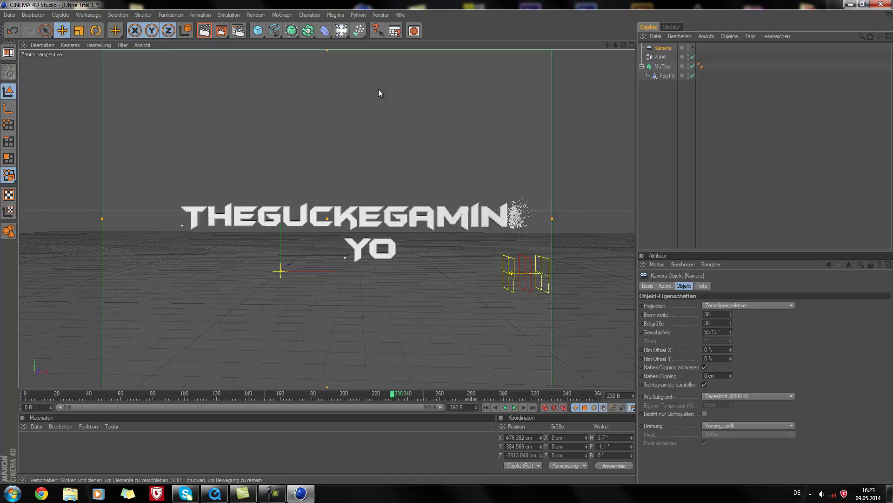
pyautogui.click(341, 31)
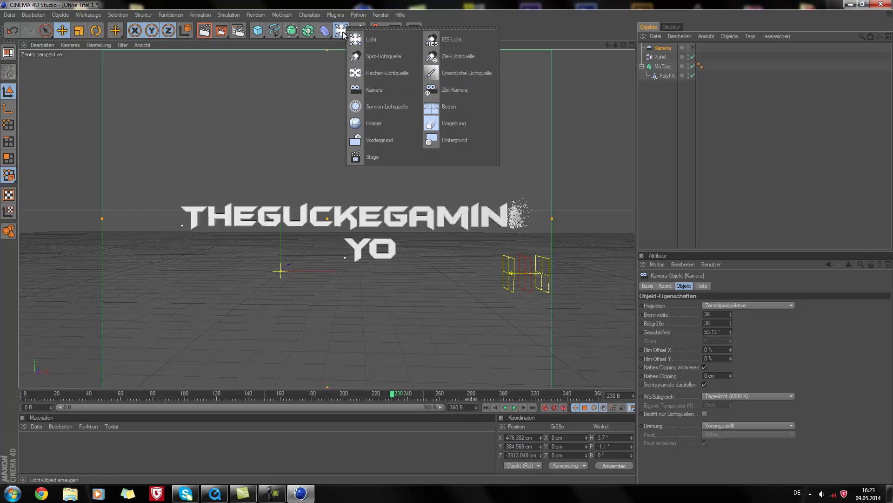
pyautogui.click(370, 157)
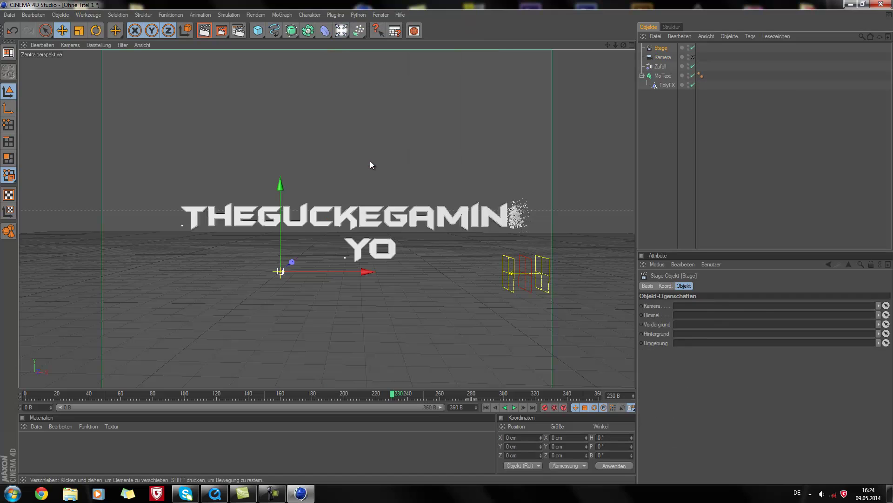
pyautogui.click(657, 57)
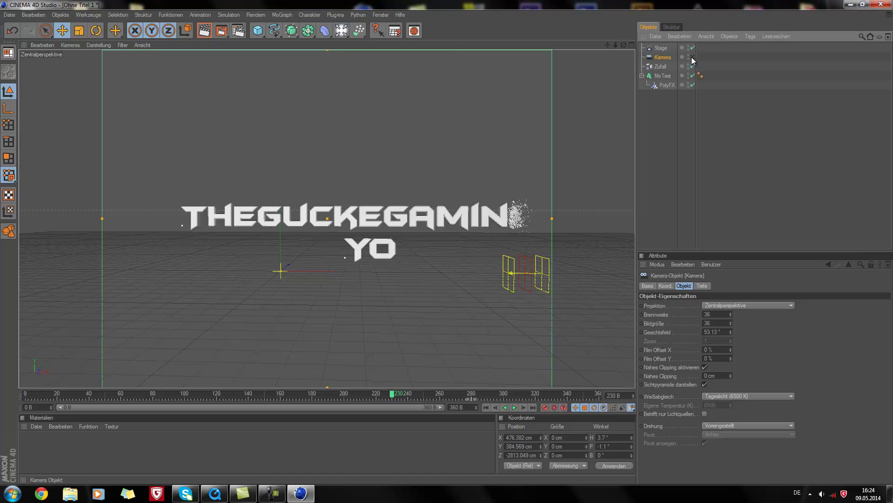
pyautogui.click(693, 58)
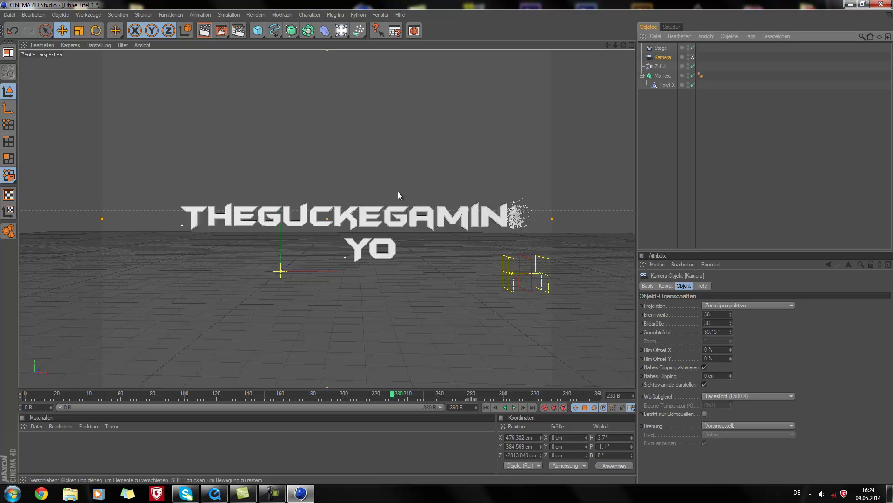
# - Orbit, pan and dolly Kamera until the title fills the frame at a -42.3° heading
pyautogui.scroll(5, 356, 250)
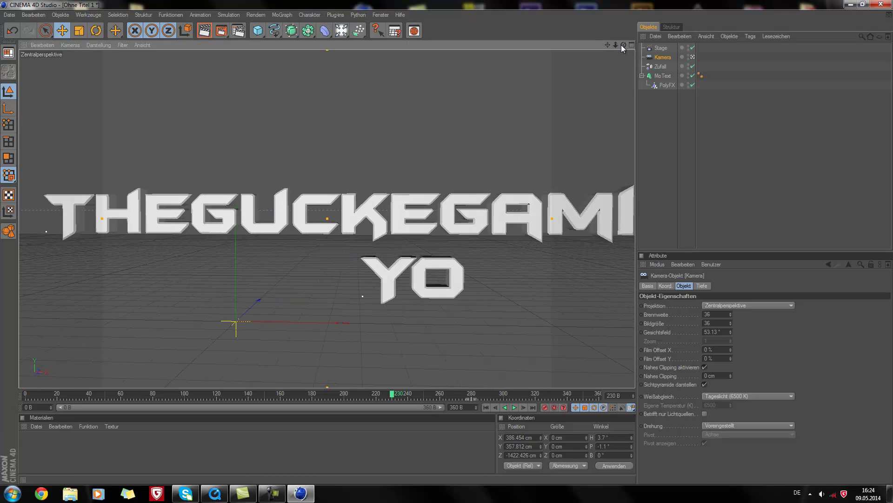
pyautogui.moveTo(623, 45); pyautogui.dragTo(442, 245)
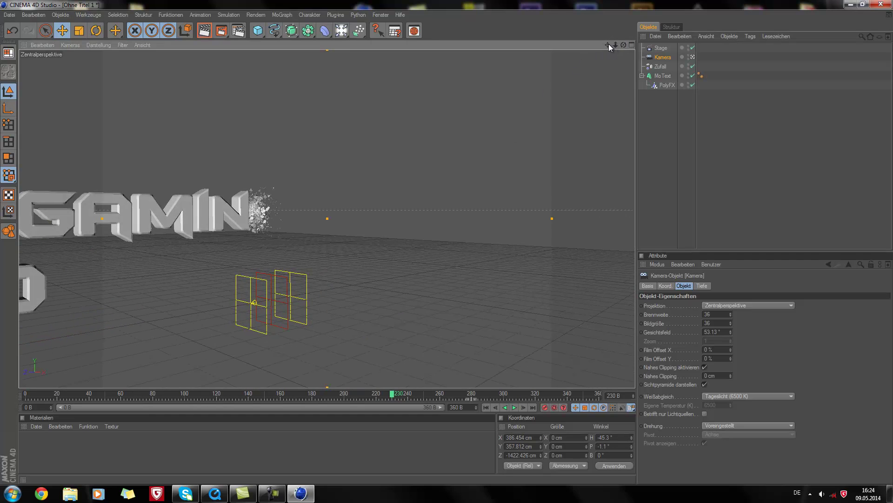
pyautogui.moveTo(608, 45)
pyautogui.mouseDown()
pyautogui.moveTo(451, 242)
pyautogui.moveTo(460, 242)
pyautogui.moveTo(447, 246)
pyautogui.moveTo(287, 181)
pyautogui.moveTo(310, 246)
pyautogui.mouseUp()
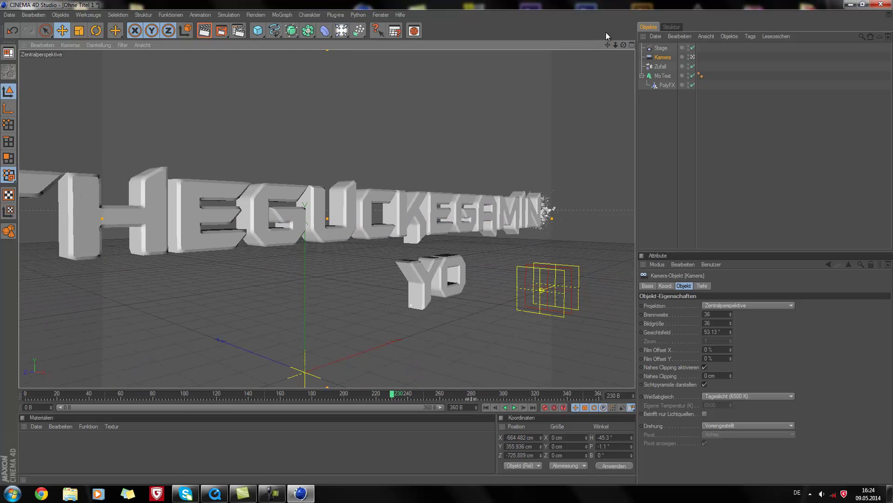
pyautogui.moveTo(606, 45)
pyautogui.mouseDown()
pyautogui.moveTo(447, 242)
pyautogui.moveTo(523, 171)
pyautogui.mouseUp()
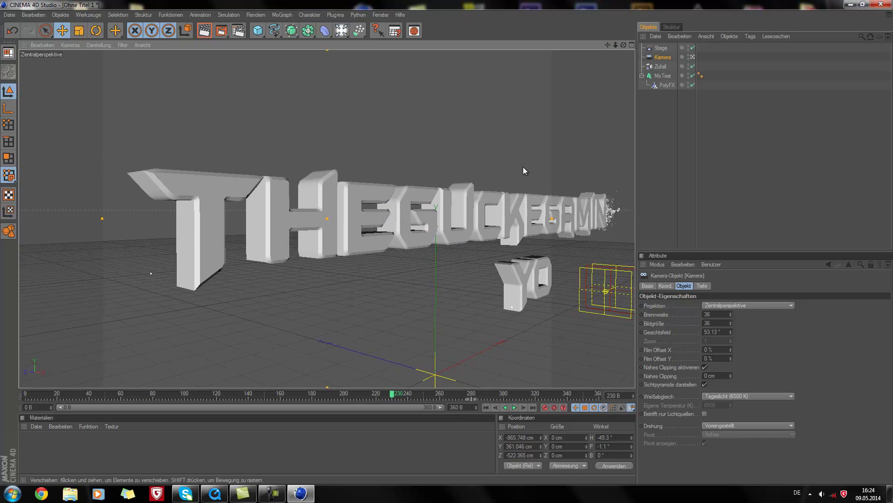
pyautogui.scroll(3, 525, 170)
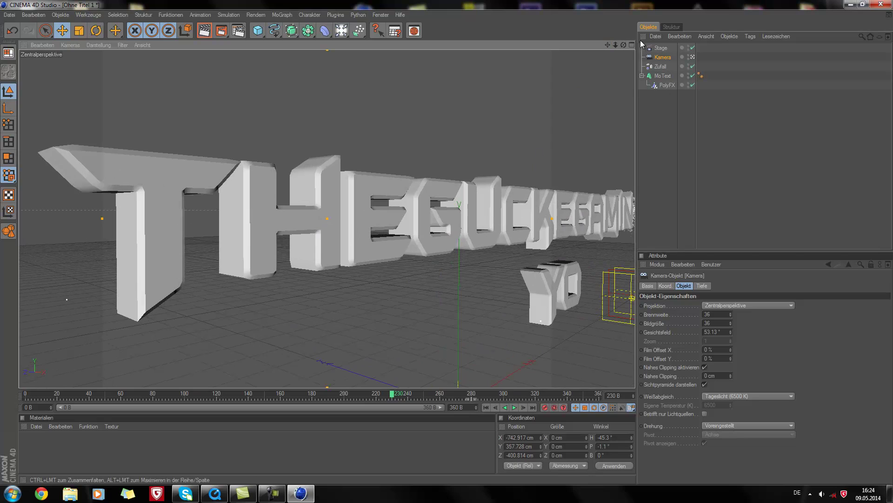
pyautogui.moveTo(624, 44); pyautogui.dragTo(448, 242)
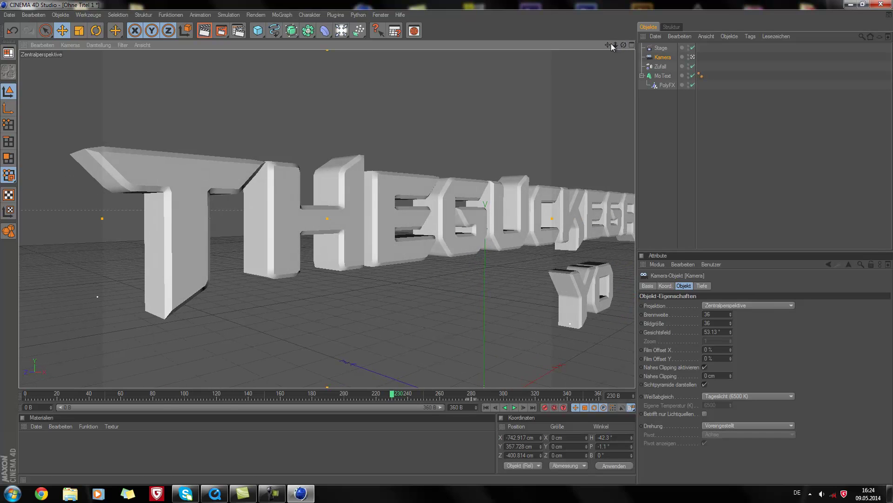
pyautogui.moveTo(611, 44); pyautogui.dragTo(587, 74)
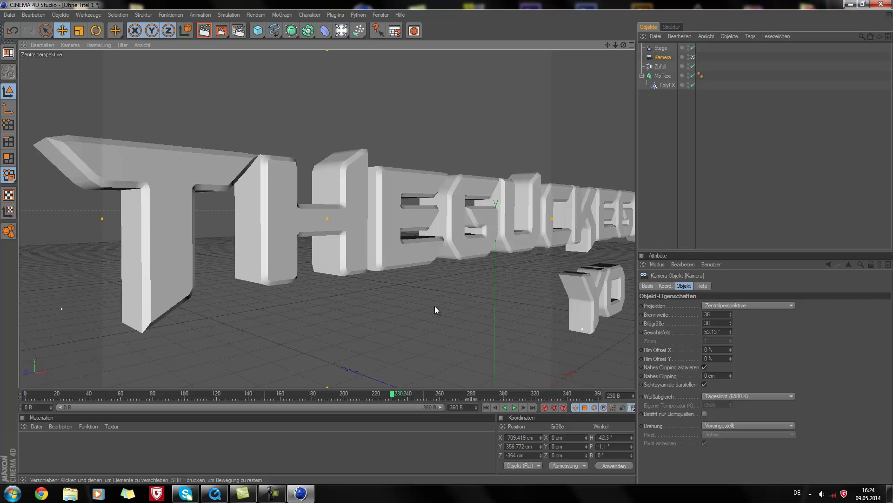
# - Set the render output size to 1920 x 1080 pixels under Ausgabe
pyautogui.click(238, 31)
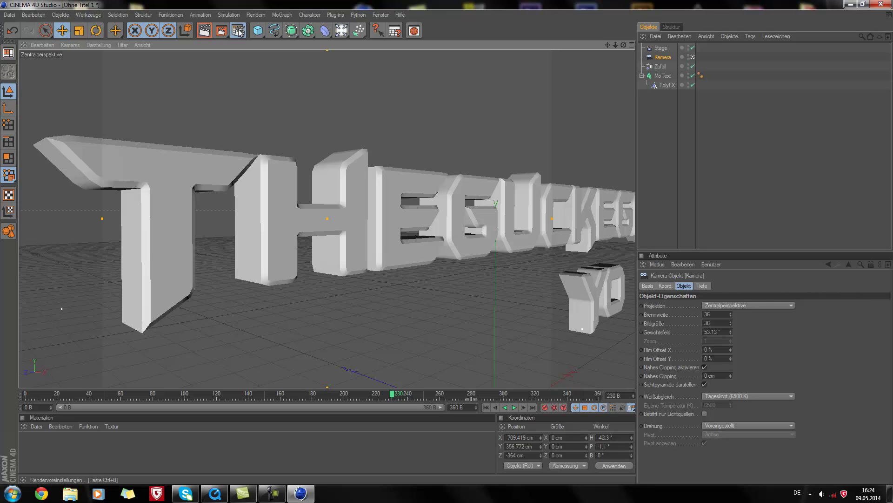
pyautogui.moveTo(253, 7)
pyautogui.mouseDown()
pyautogui.moveTo(315, 66)
pyautogui.moveTo(413, 114)
pyautogui.mouseUp()
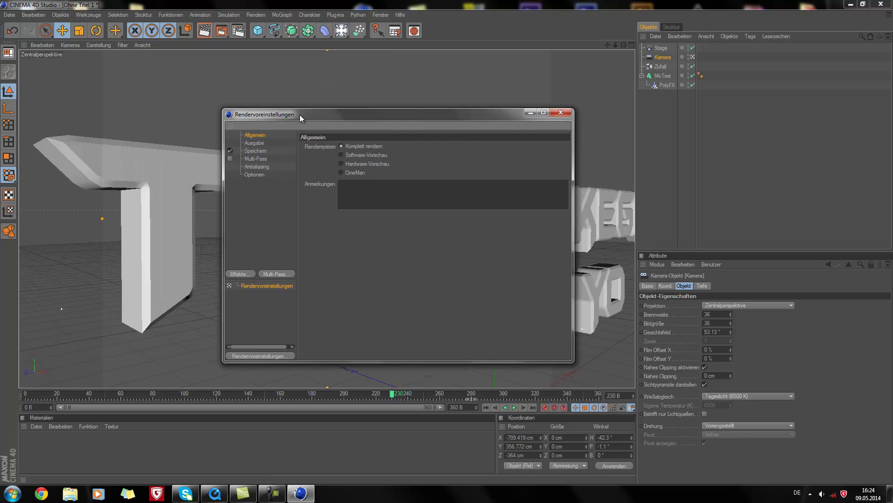
pyautogui.click(260, 144)
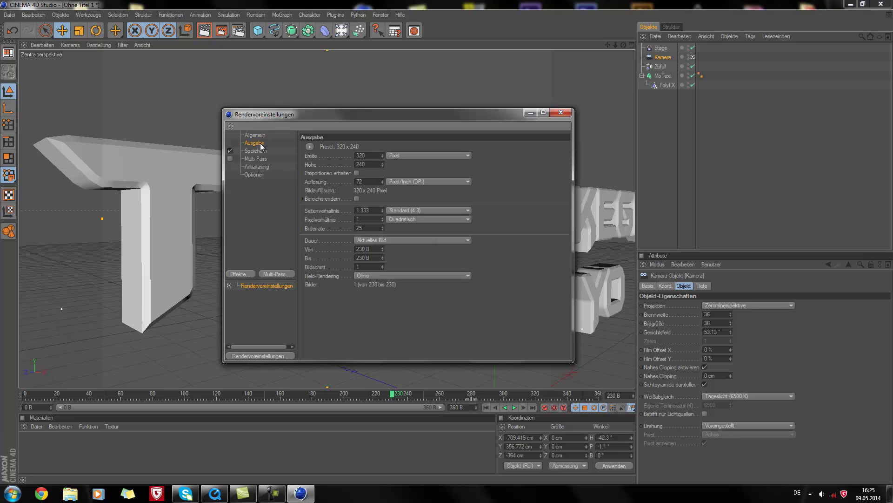
pyautogui.doubleClick(369, 155)
pyautogui.press('Tab')
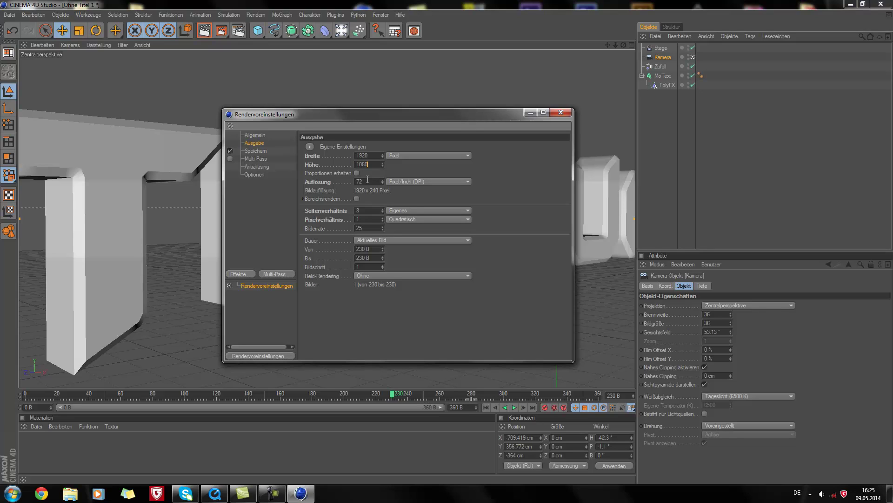
pyautogui.press('Tab')
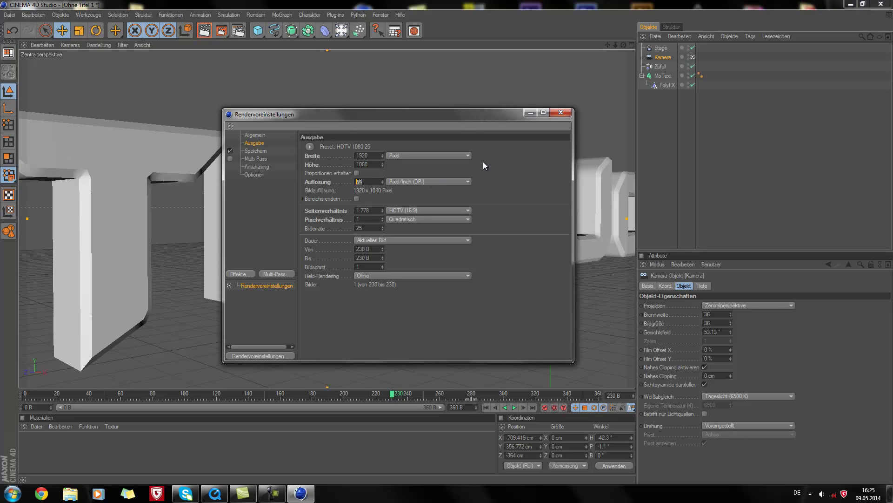
# - Set the output resolution to 300 DPI and render all frames, 0 to 360
pyautogui.write('300')
pyautogui.click(415, 240)
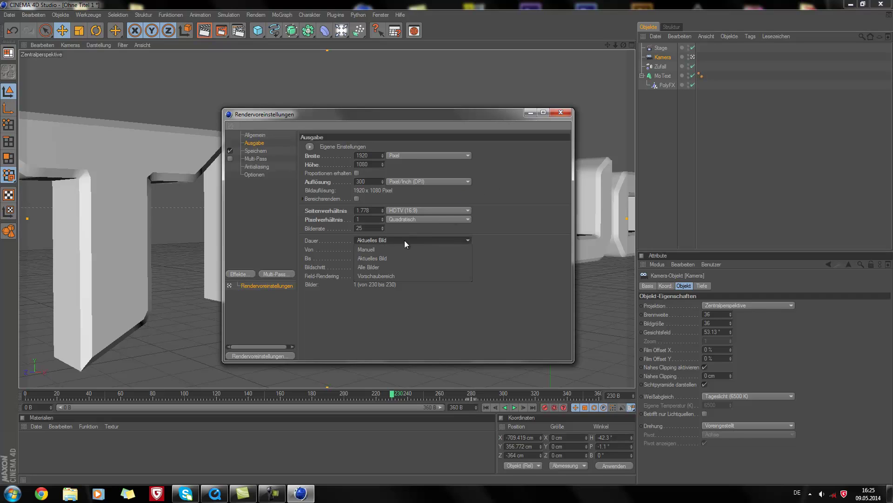
pyautogui.click(381, 267)
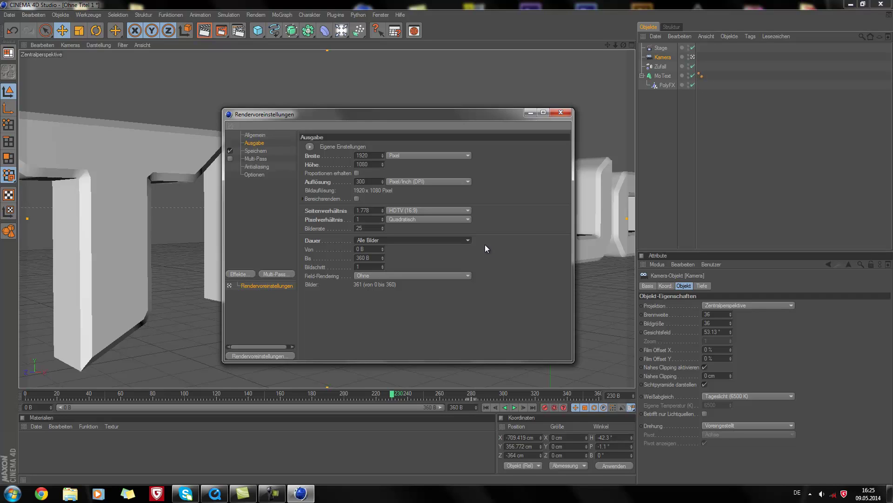
# - Set Antialiasing to Bestes with Min Level and Max Level both 16x16
pyautogui.click(265, 167)
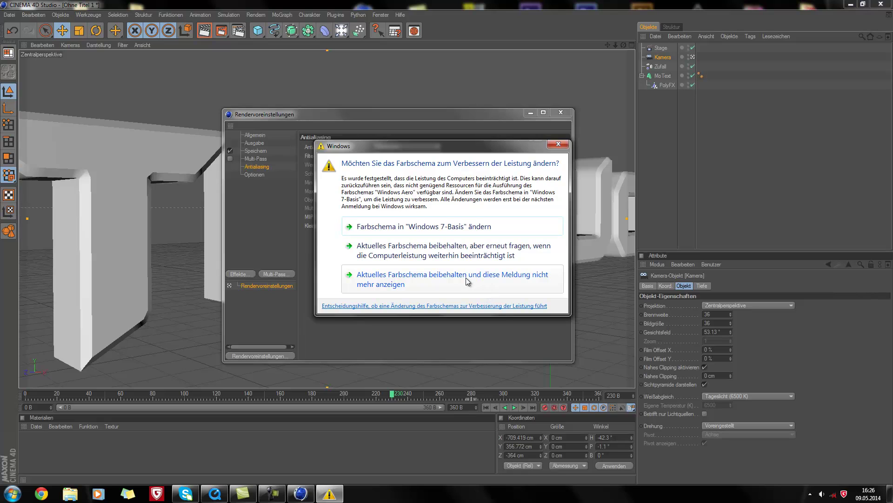
pyautogui.click(468, 280)
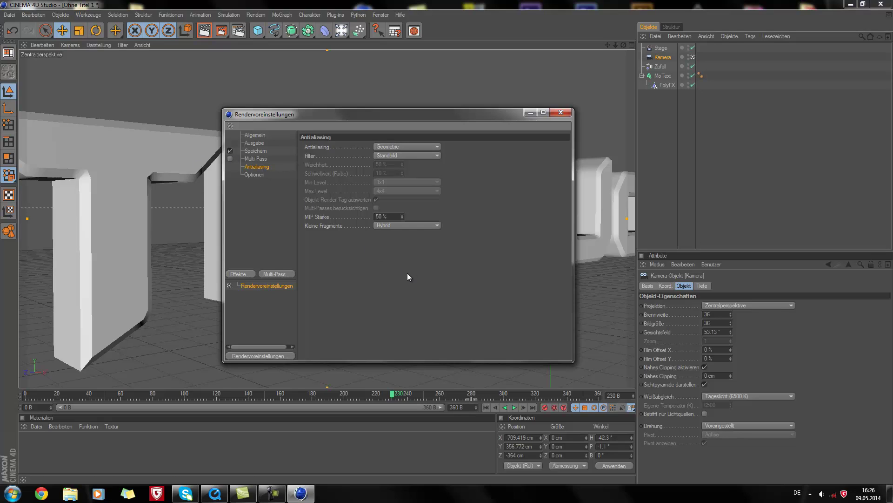
pyautogui.click(409, 148)
pyautogui.click(400, 174)
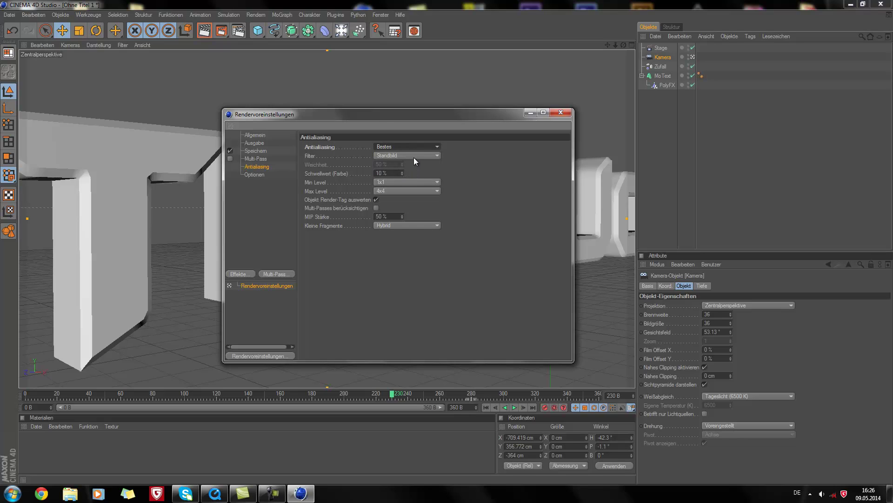
pyautogui.click(412, 182)
pyautogui.click(405, 226)
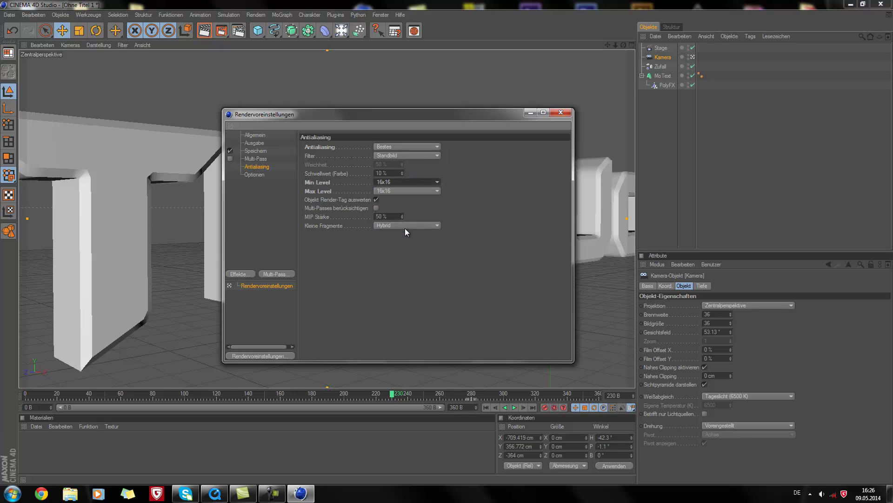
pyautogui.click(412, 191)
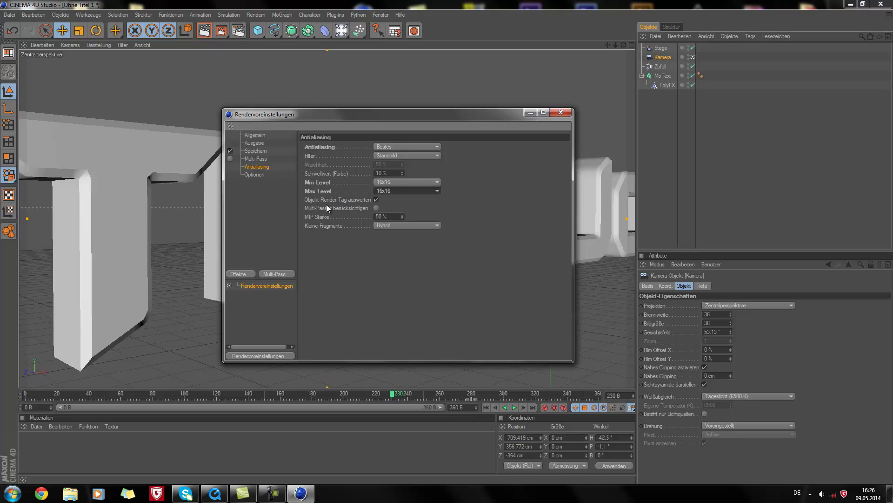
pyautogui.click(243, 275)
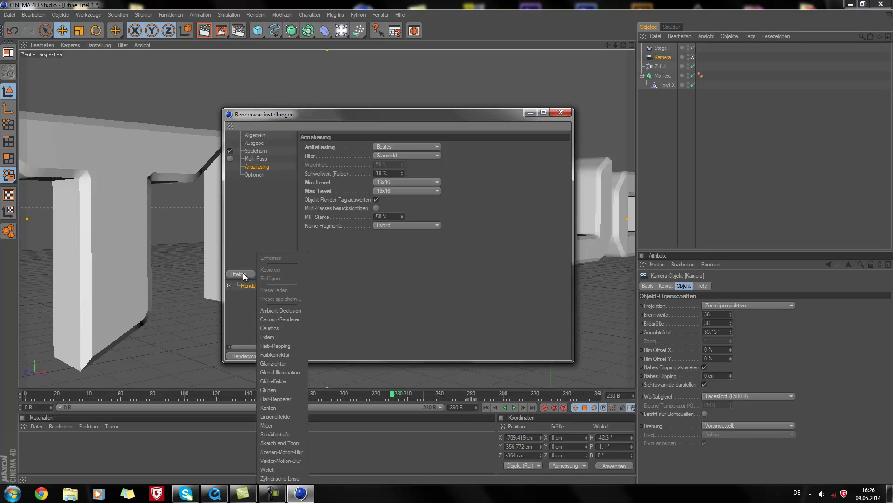
# - Add Ambient Occlusion with 400 samples and ray lengths of 50 to 300 cm
pyautogui.click(287, 312)
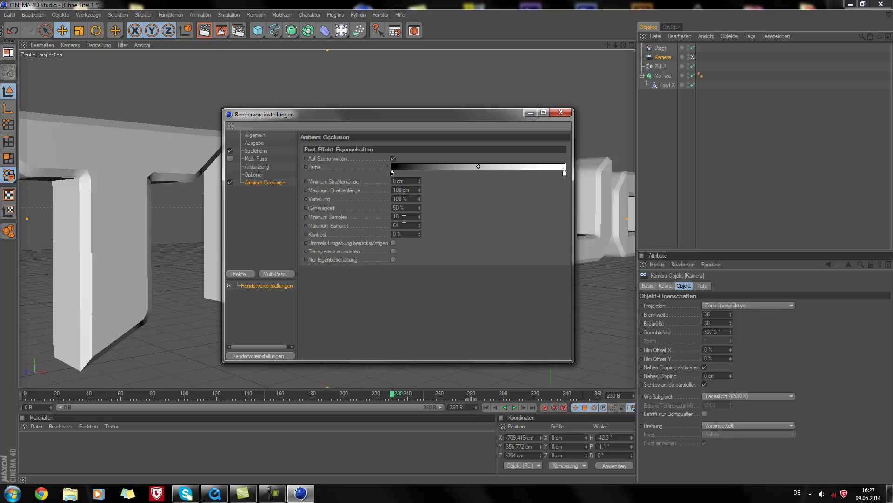
pyautogui.moveTo(404, 218); pyautogui.dragTo(386, 219)
pyautogui.write('400')
pyautogui.press('Return')
pyautogui.doubleClick(403, 190)
pyautogui.write('30')
pyautogui.press('Return')
pyautogui.doubleClick(394, 181)
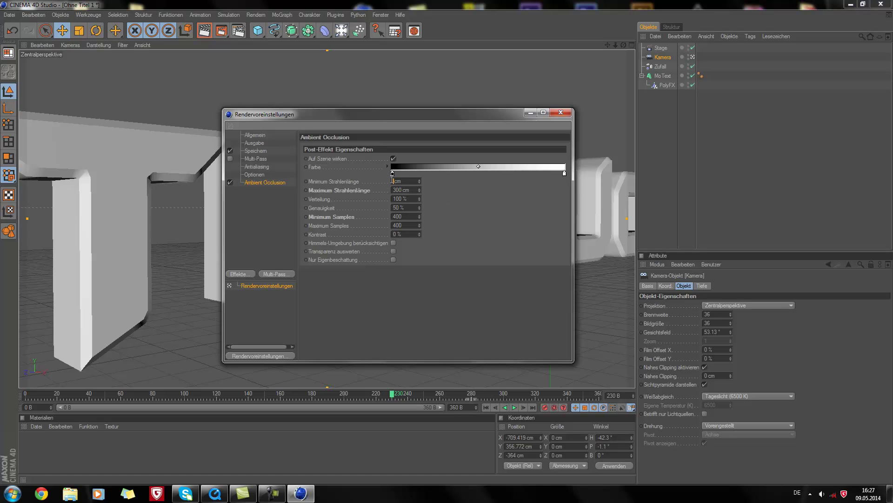
pyautogui.write('50')
pyautogui.press('Return')
# - Add the Weich effect with its Stärke set to 40 %
pyautogui.click(252, 273)
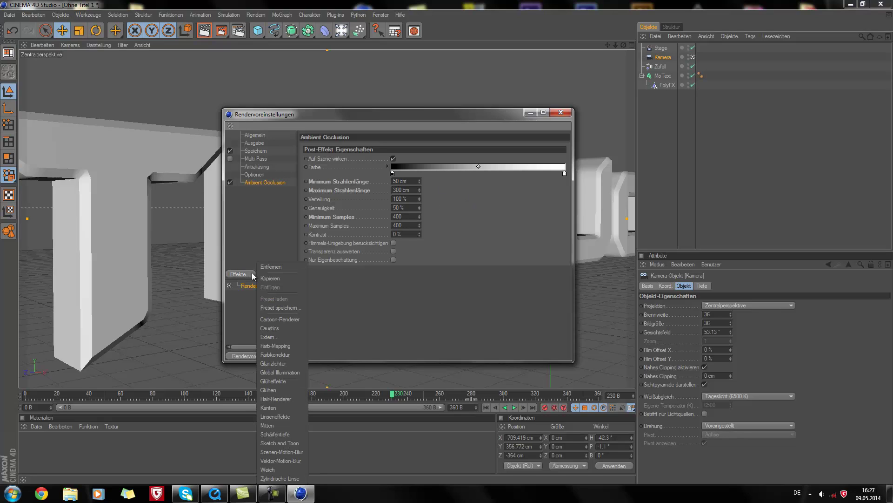
pyautogui.click(271, 470)
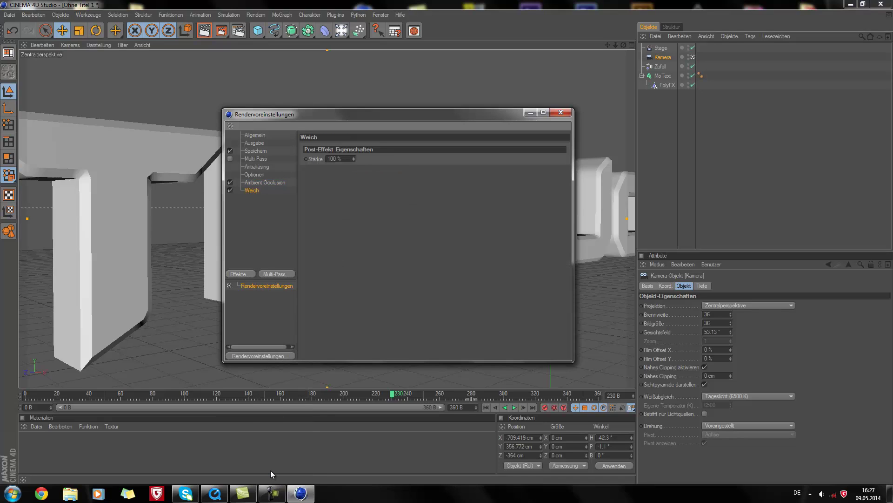
pyautogui.doubleClick(323, 159)
pyautogui.write('40')
pyautogui.press('Return')
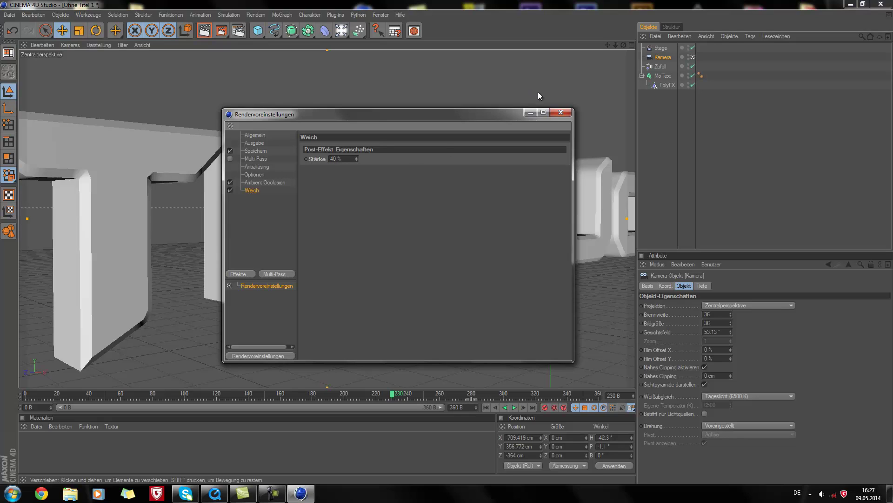
# - Close Render Settings, rename the Kamera object to Kamera1, and rewind the timeline to frame 0
pyautogui.click(561, 112)
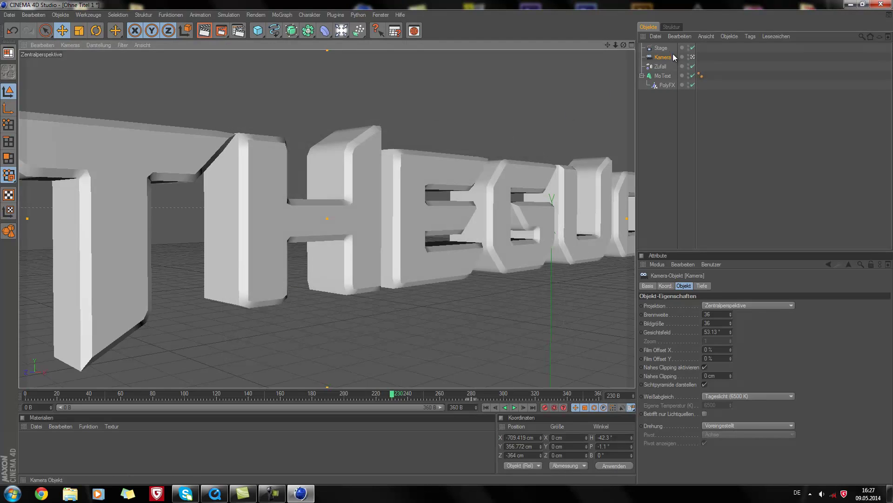
pyautogui.click(661, 48)
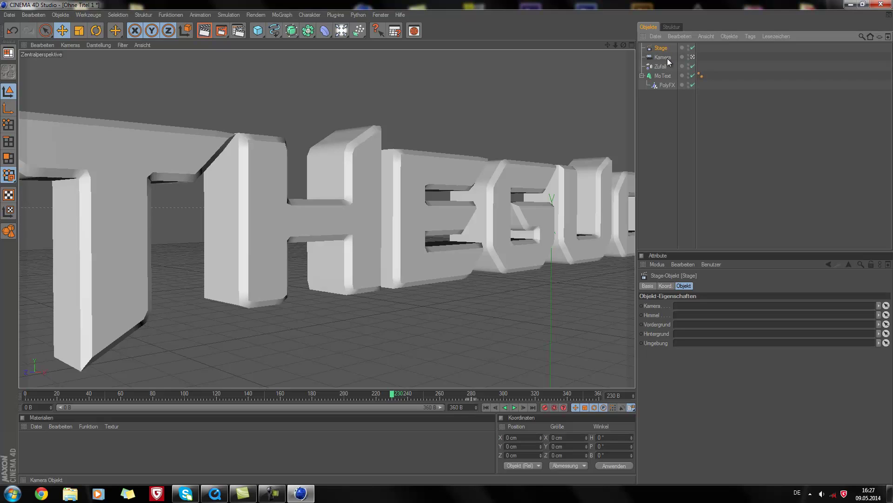
pyautogui.click(667, 57)
pyautogui.doubleClick(667, 58)
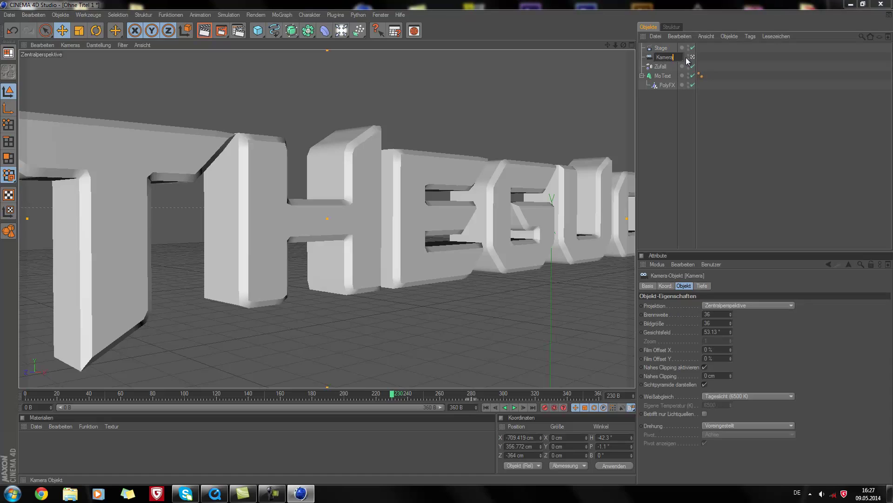
pyautogui.write('1')
pyautogui.press('Return')
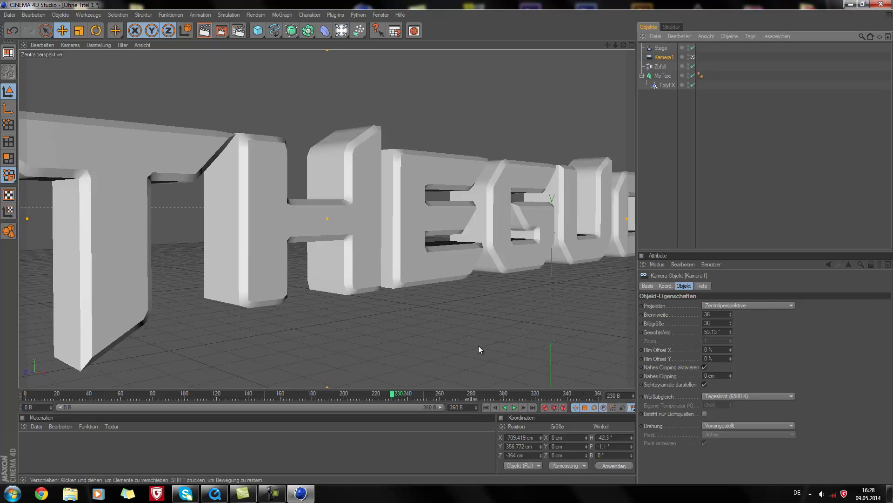
pyautogui.click(486, 407)
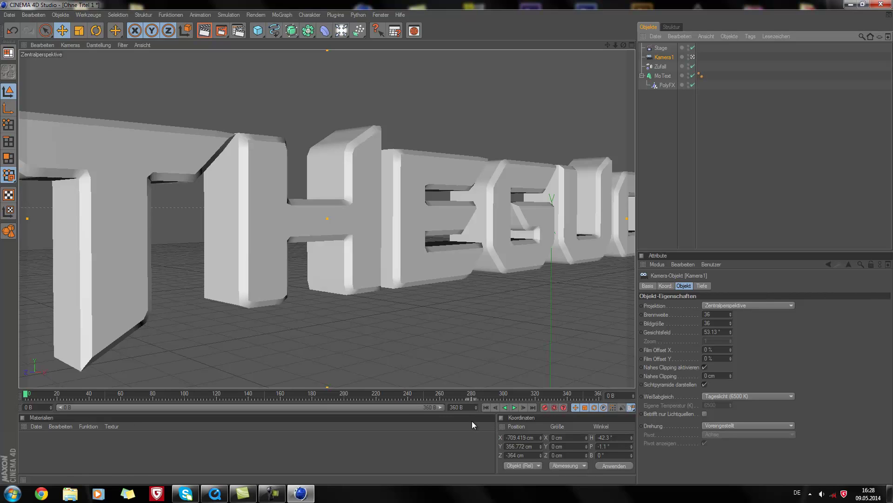
# - Assign Kamera1 to the Stage camera, keyframe it at frame 0, and scrub to preview the shatter
pyautogui.click(661, 48)
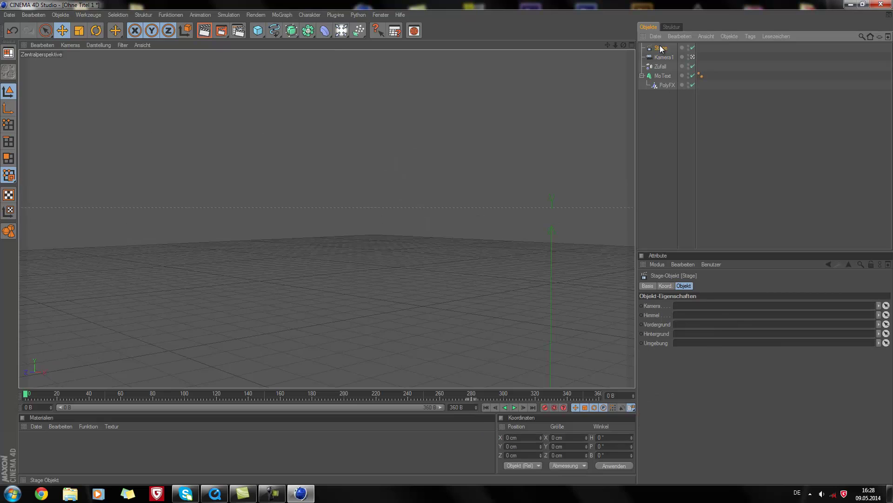
pyautogui.moveTo(663, 56); pyautogui.dragTo(686, 309)
pyautogui.click(642, 305)
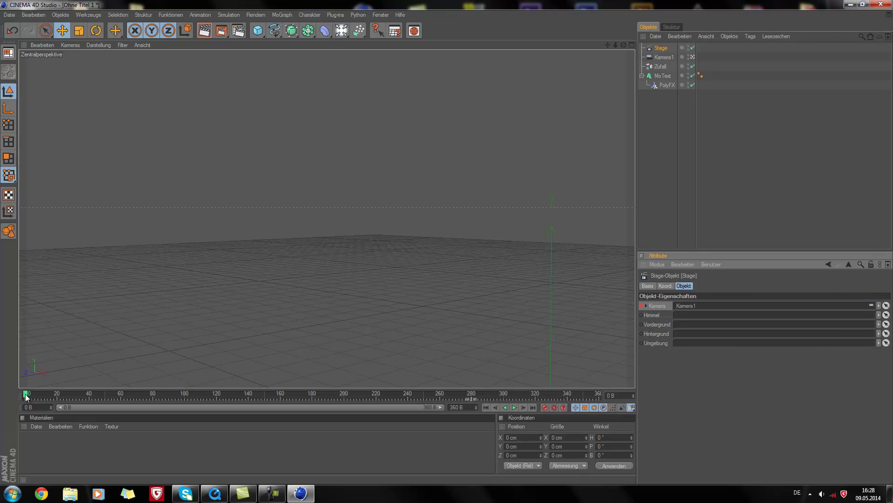
pyautogui.moveTo(26, 396)
pyautogui.mouseDown()
pyautogui.moveTo(250, 394)
pyautogui.moveTo(222, 395)
pyautogui.moveTo(231, 395)
pyautogui.mouseUp()
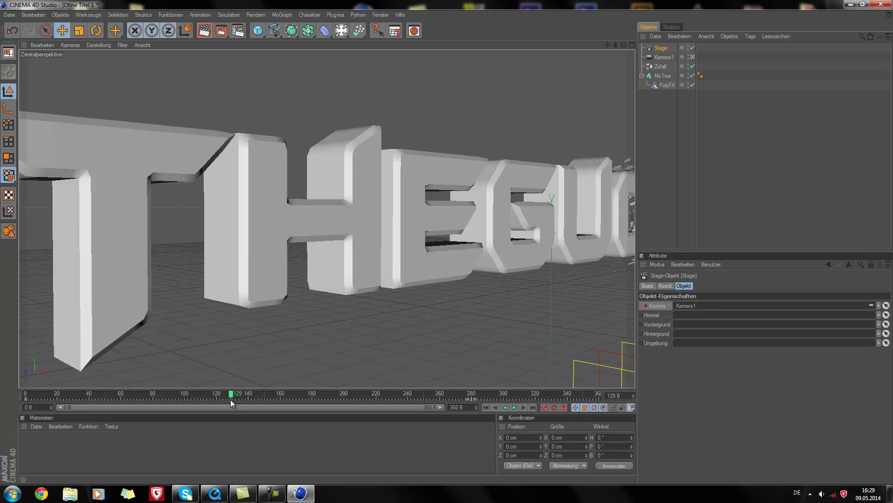
# - Add a new camera to the scene and name it Kamera2
pyautogui.click(346, 31)
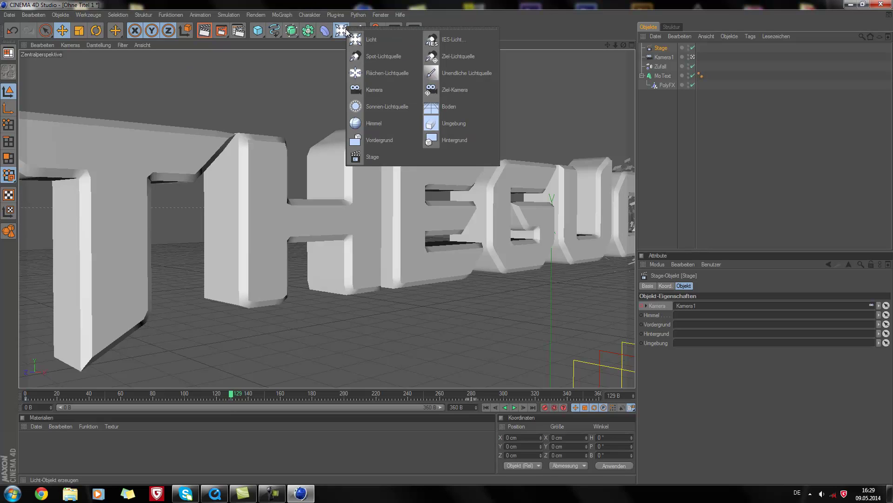
pyautogui.click(379, 91)
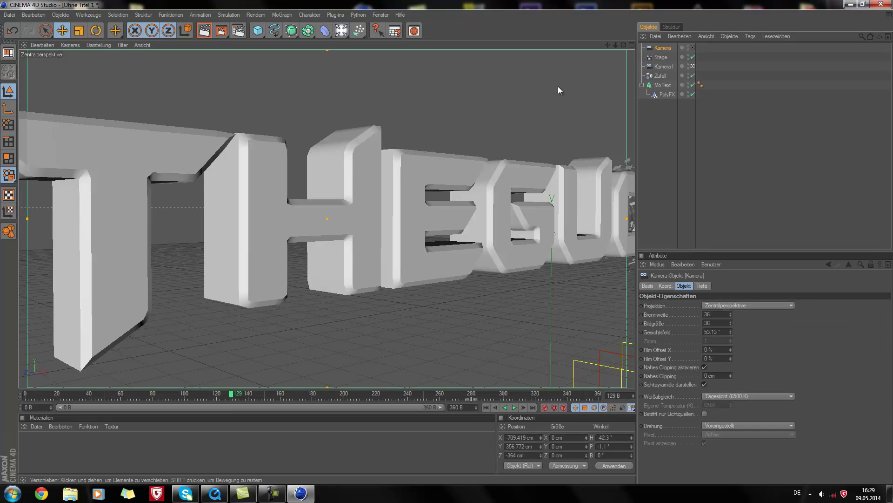
pyautogui.doubleClick(676, 48)
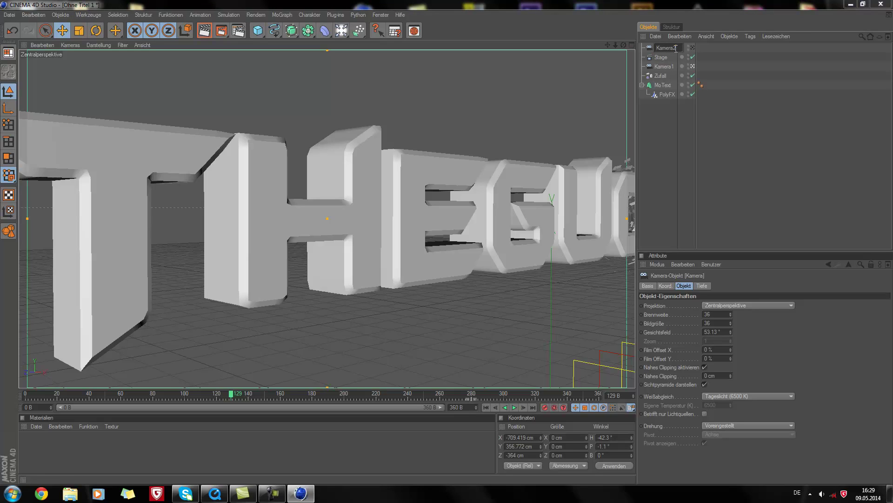
pyautogui.press('Return')
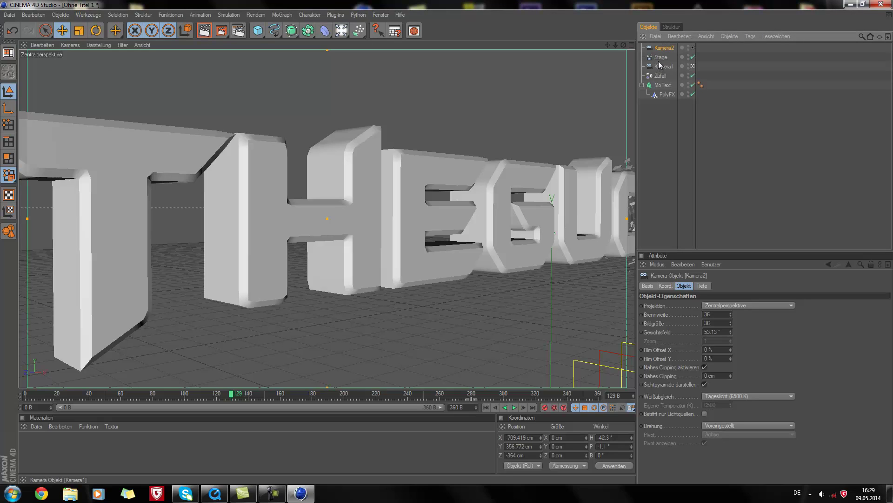
# - Put Kamera2 in the Stage object's Kamera field and keyframe the switch
pyautogui.click(661, 57)
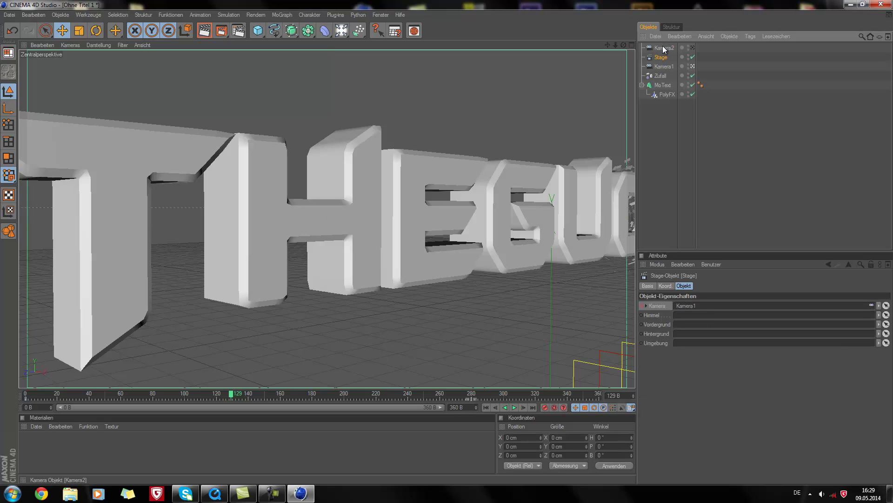
pyautogui.moveTo(663, 50); pyautogui.dragTo(685, 307)
pyautogui.click(643, 307)
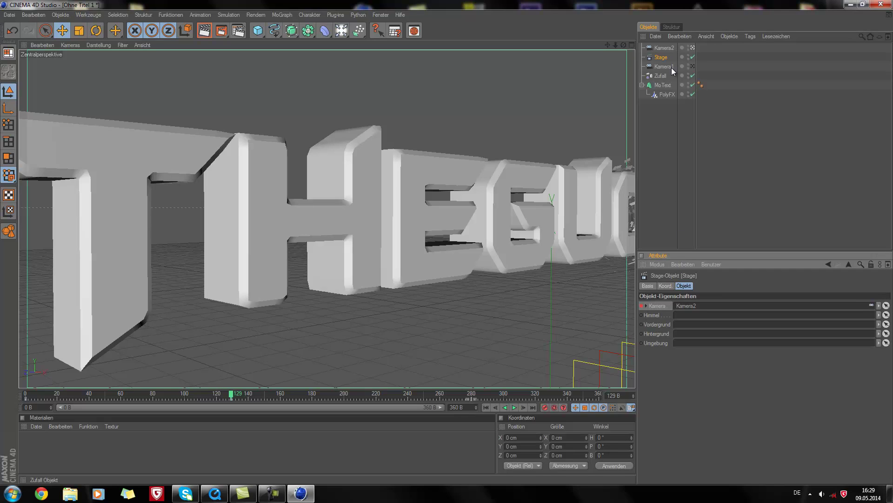
pyautogui.click(668, 48)
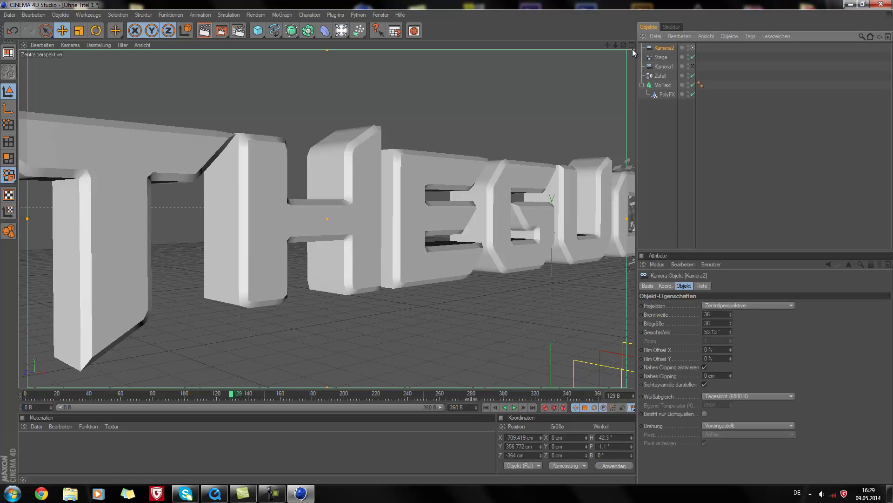
# - Turn and slide Kamera2 along the text to view it at a side angle
pyautogui.scroll(-3, 391, 174)
pyautogui.scroll(-3, 394, 172)
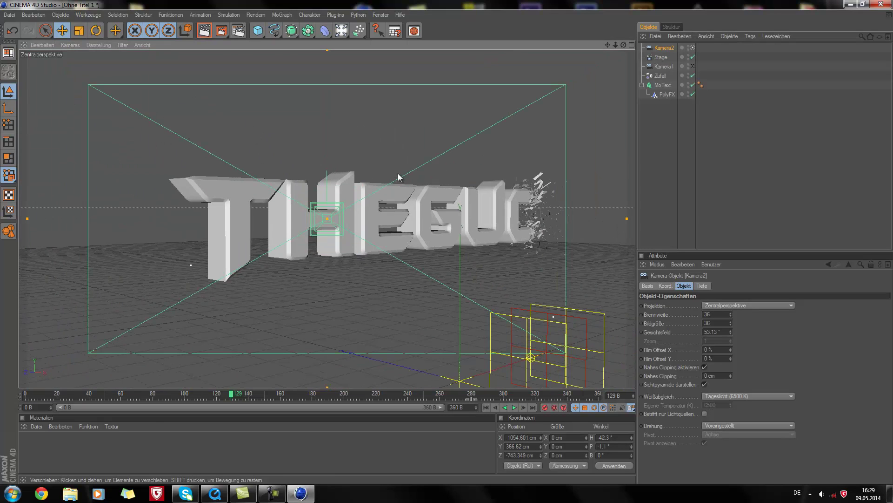
pyautogui.moveTo(623, 45); pyautogui.dragTo(447, 242)
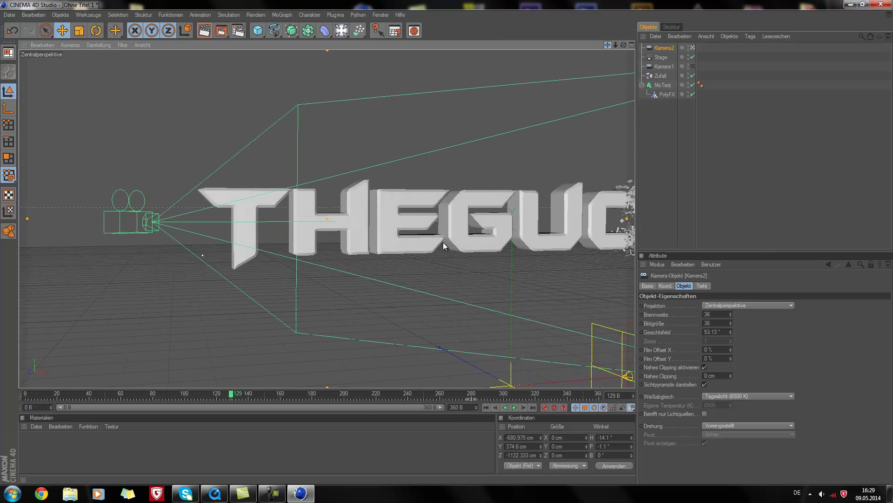
pyautogui.moveTo(447, 242); pyautogui.dragTo(464, 180)
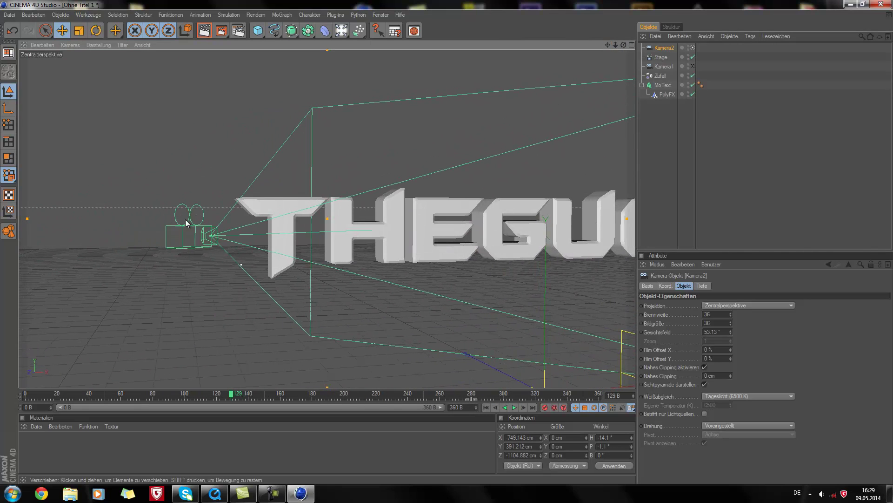
pyautogui.moveTo(607, 46); pyautogui.dragTo(447, 242)
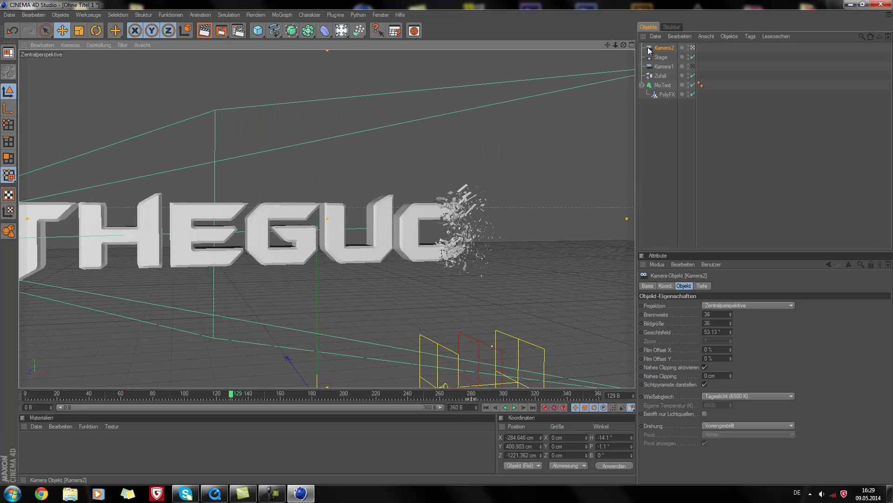
pyautogui.moveTo(624, 45); pyautogui.dragTo(452, 242)
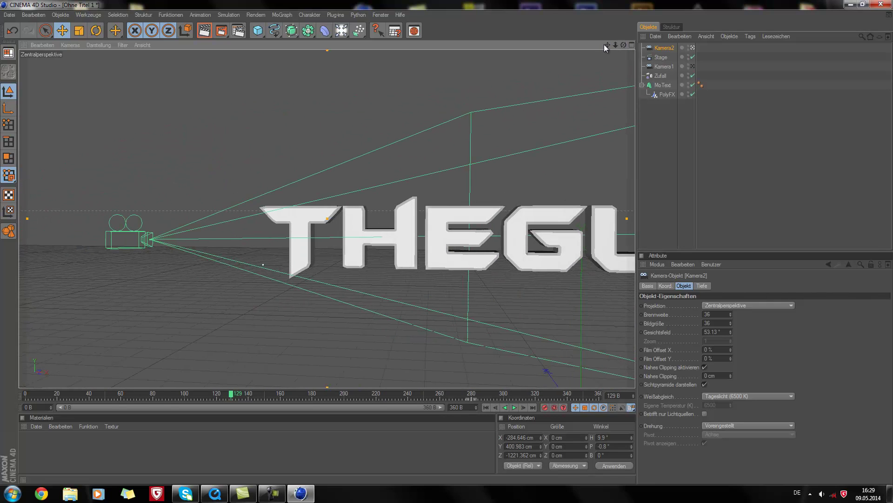
pyautogui.moveTo(607, 45); pyautogui.dragTo(585, 191)
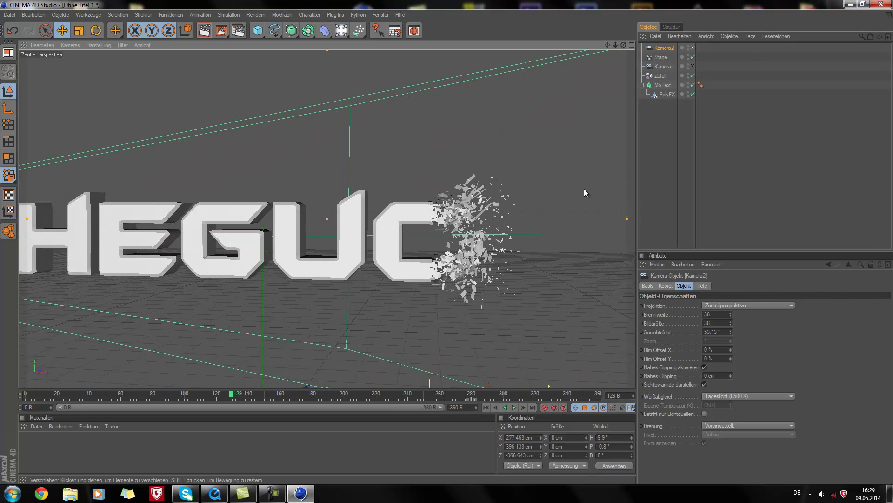
pyautogui.moveTo(607, 45); pyautogui.dragTo(435, 242)
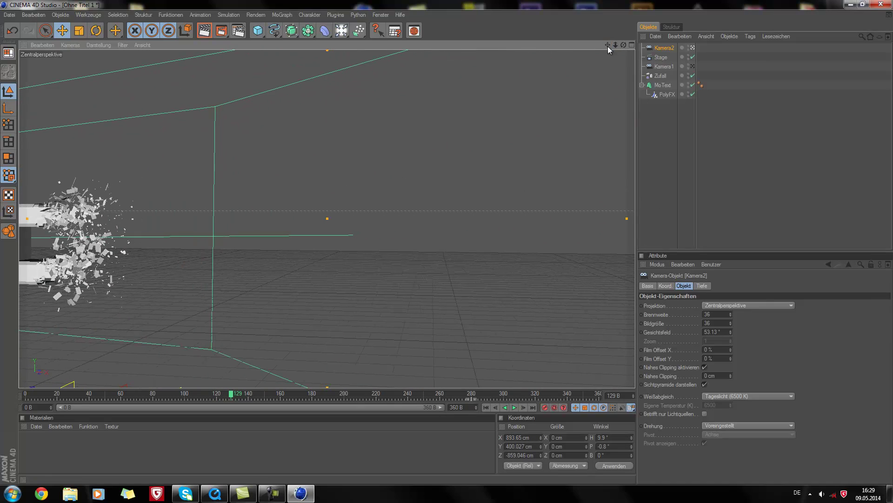
pyautogui.moveTo(624, 45)
pyautogui.mouseDown()
pyautogui.moveTo(469, 242)
pyautogui.moveTo(448, 242)
pyautogui.mouseUp()
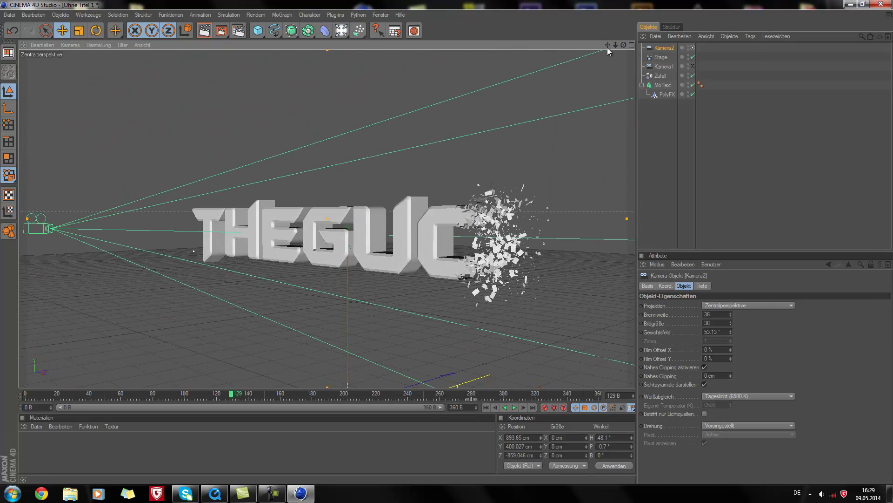
pyautogui.moveTo(607, 45); pyautogui.dragTo(446, 242)
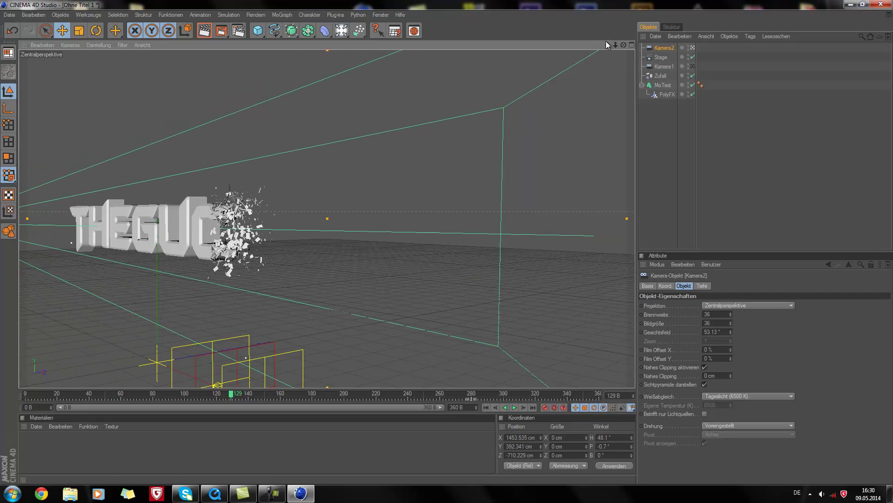
pyautogui.moveTo(607, 44); pyautogui.dragTo(447, 242)
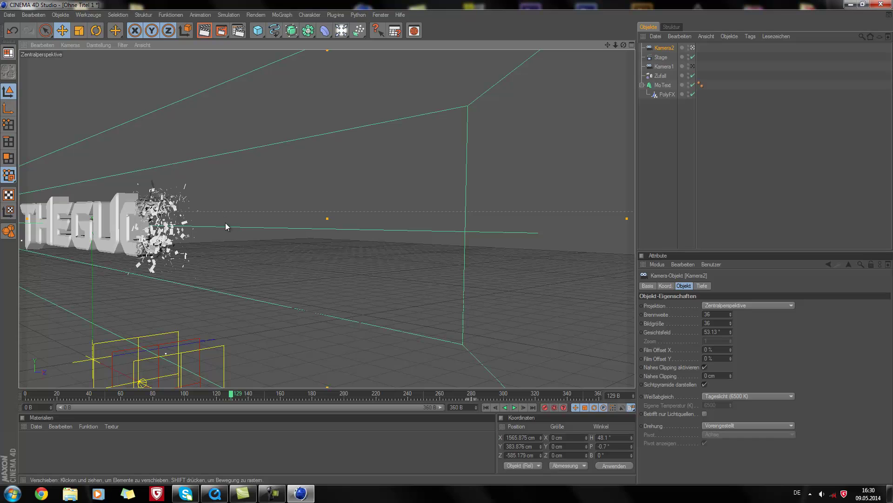
pyautogui.moveTo(607, 45); pyautogui.dragTo(447, 246)
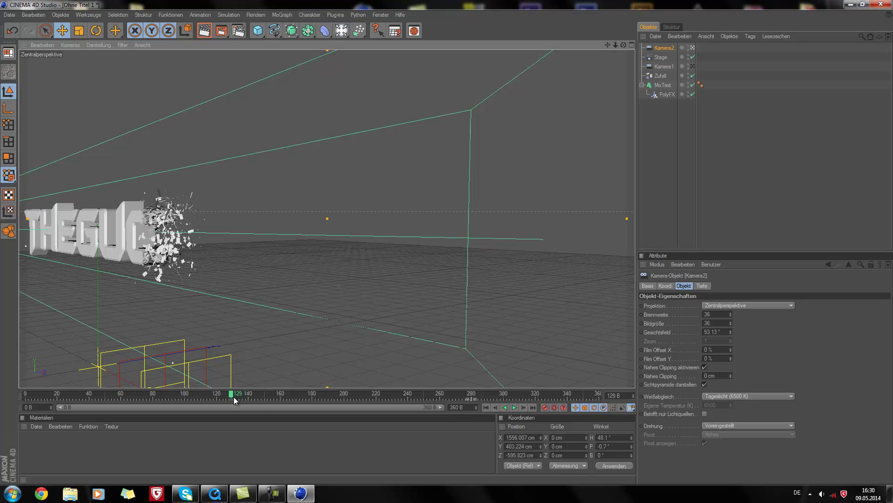
# - Scrub through the shatter, refining Kamera2 to X 1621.285, Y 390.361, Z -277.362 cm, heading 62.1°
pyautogui.moveTo(233, 395); pyautogui.dragTo(367, 403)
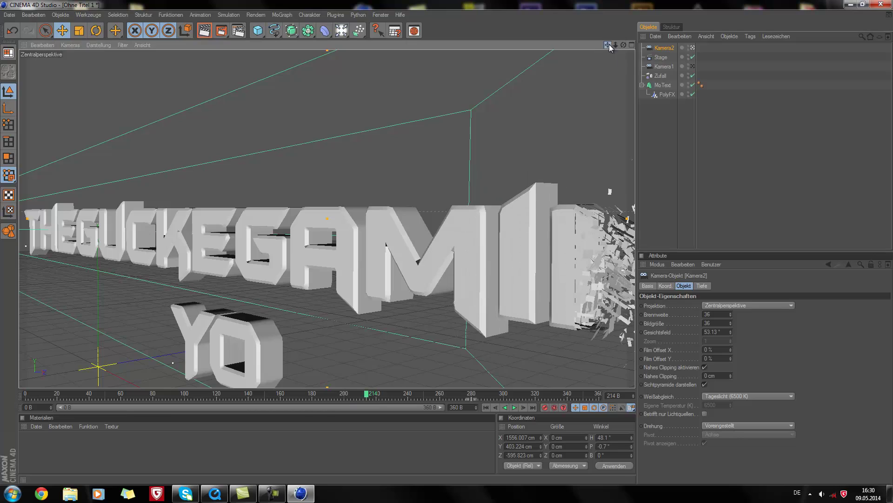
pyautogui.moveTo(607, 45)
pyautogui.mouseDown()
pyautogui.moveTo(451, 241)
pyautogui.moveTo(580, 269)
pyautogui.mouseUp()
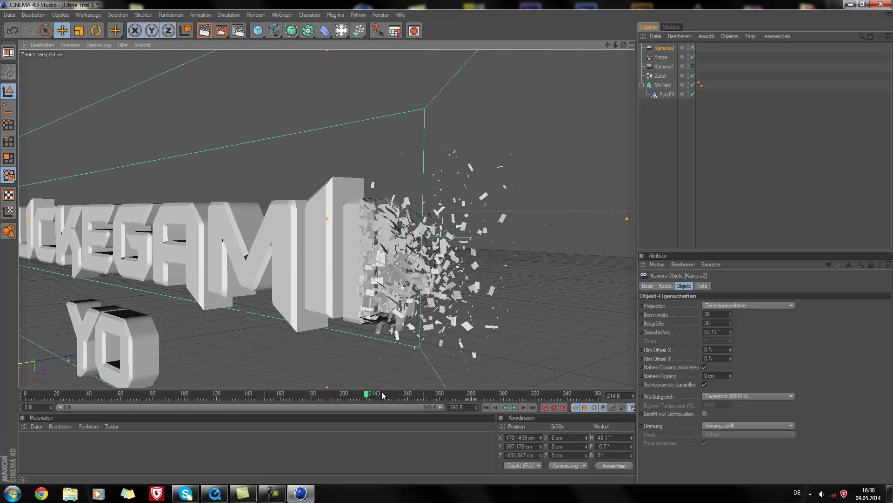
pyautogui.moveTo(367, 394); pyautogui.dragTo(434, 396)
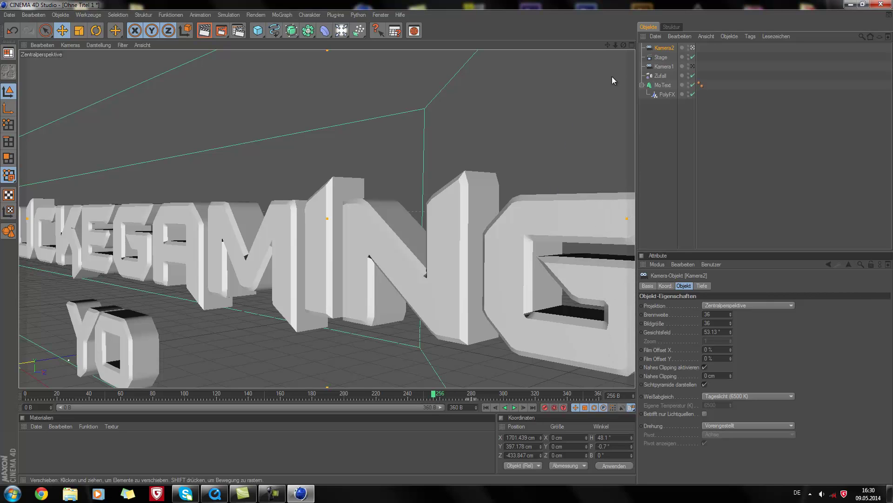
pyautogui.moveTo(609, 45); pyautogui.dragTo(448, 242)
pyautogui.moveTo(609, 45); pyautogui.dragTo(447, 242)
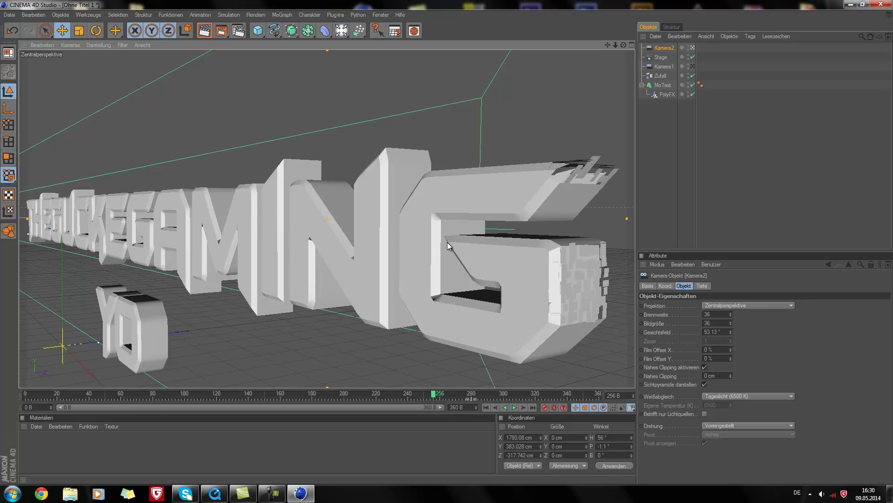
pyautogui.moveTo(435, 396); pyautogui.dragTo(383, 395)
pyautogui.moveTo(608, 44)
pyautogui.mouseDown()
pyautogui.moveTo(500, 241)
pyautogui.moveTo(557, 123)
pyautogui.mouseUp()
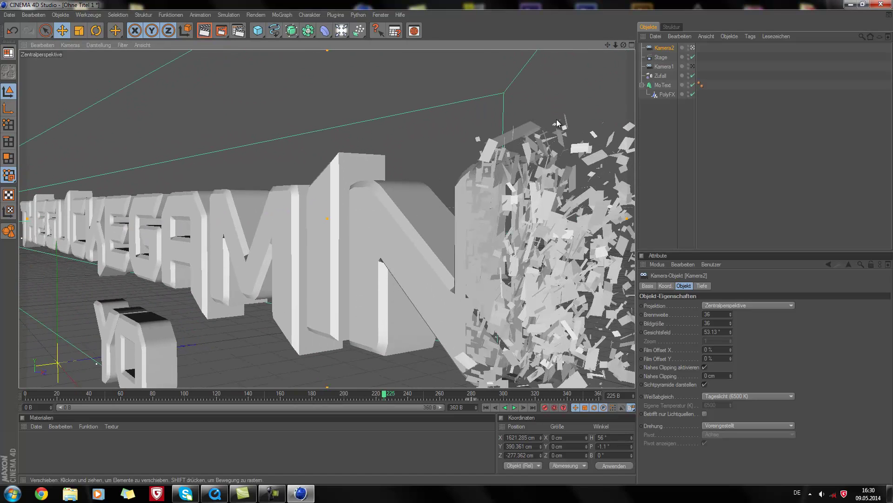
pyautogui.moveTo(623, 45); pyautogui.dragTo(448, 242)
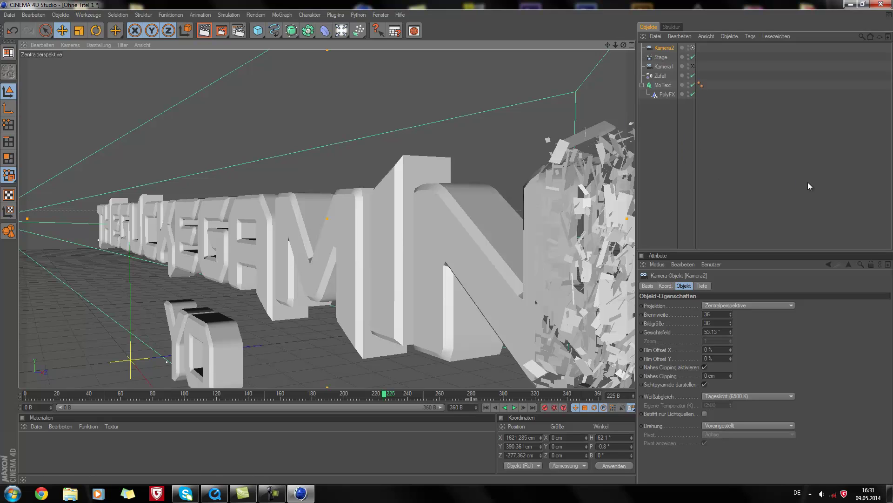
# - Keyframe the Stage camera and add a third camera named Kamera3
pyautogui.click(663, 57)
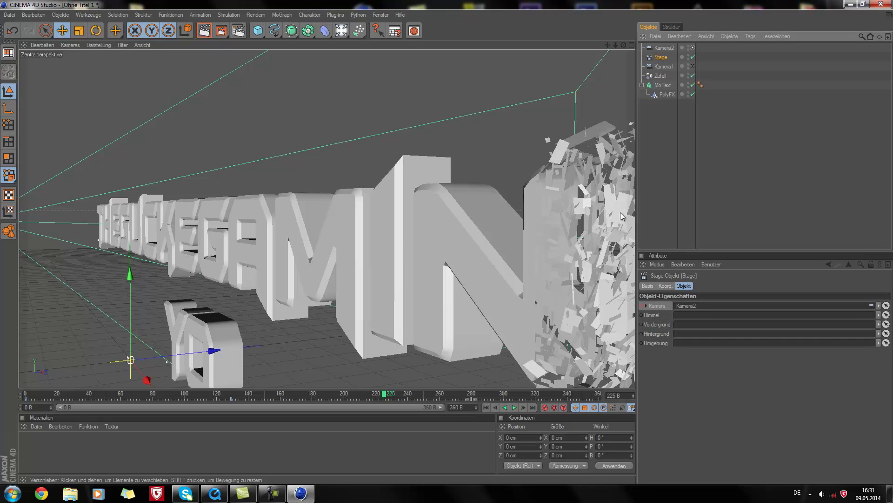
pyautogui.click(645, 307)
pyautogui.click(644, 308)
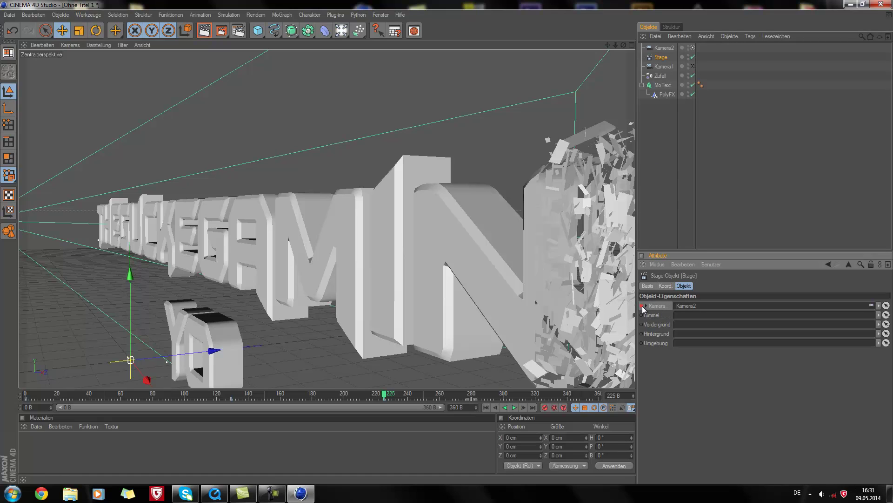
pyautogui.click(341, 31)
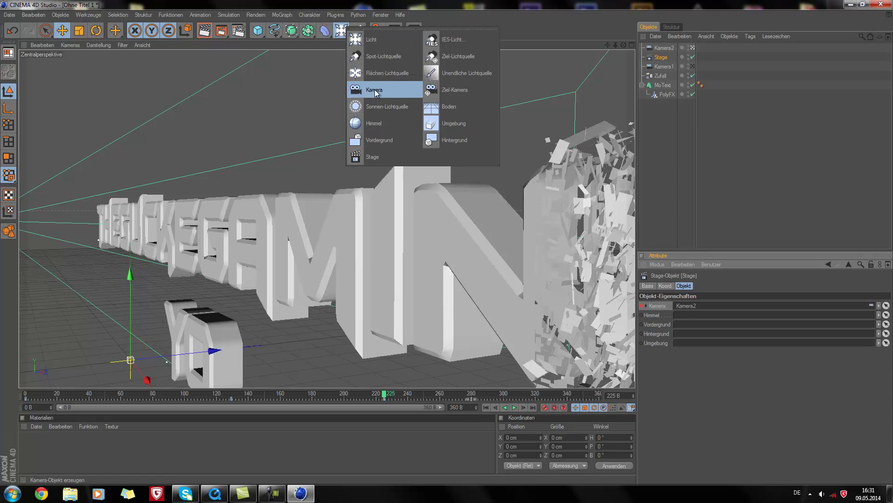
pyautogui.click(376, 94)
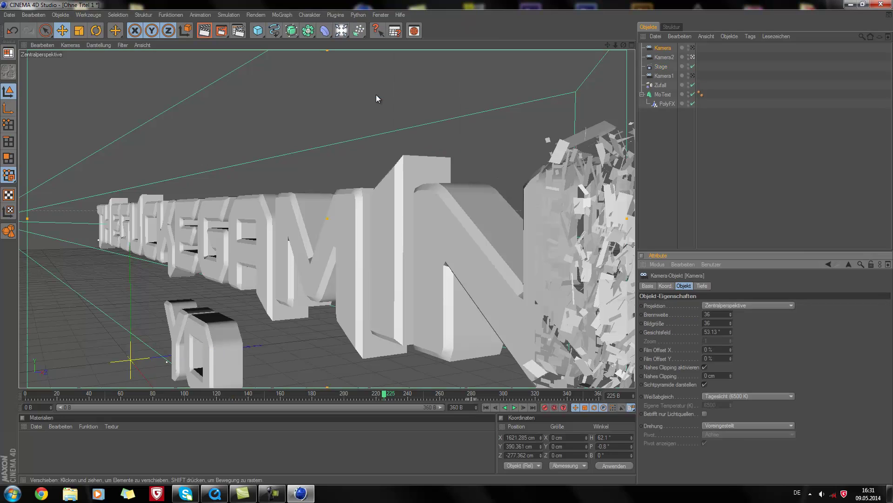
pyautogui.doubleClick(671, 47)
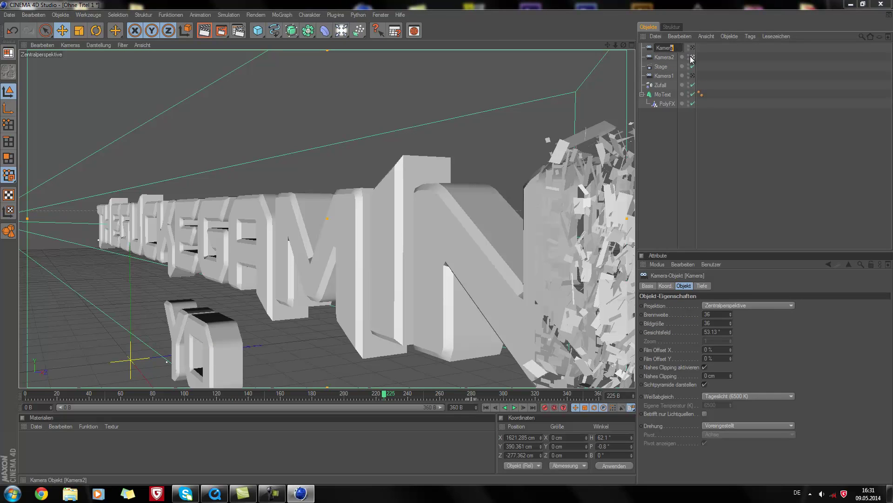
pyautogui.write('3')
pyautogui.press('Return')
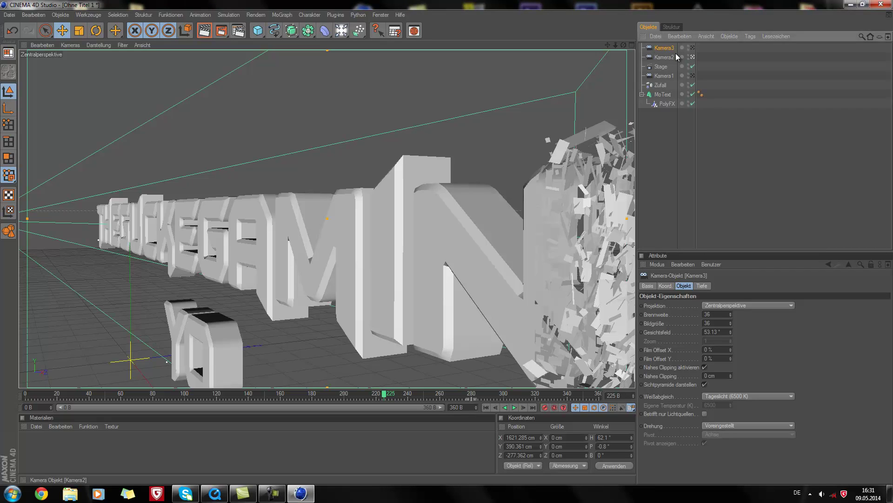
# - Put Kamera3 in the Stage object's Kamera field, then orbit the view toward the text
pyautogui.click(660, 66)
pyautogui.moveTo(665, 48); pyautogui.dragTo(668, 179)
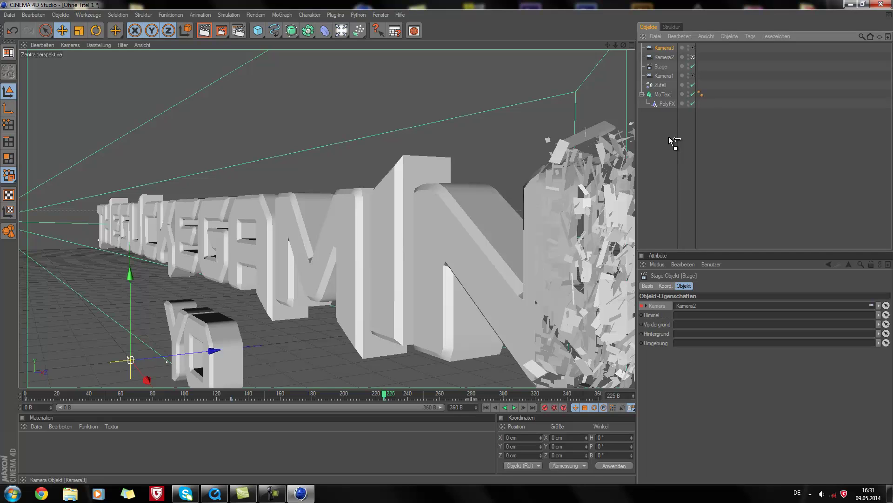
pyautogui.moveTo(679, 208); pyautogui.dragTo(687, 305)
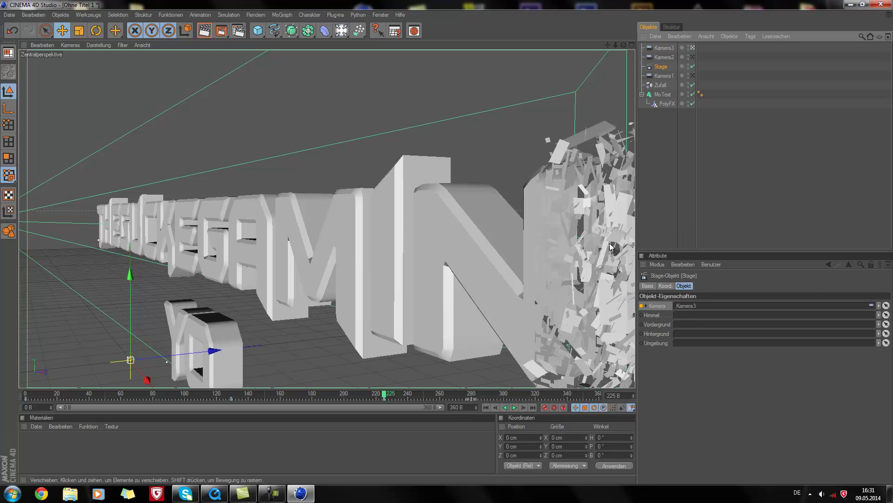
pyautogui.moveTo(624, 45)
pyautogui.mouseDown()
pyautogui.moveTo(465, 249)
pyautogui.moveTo(446, 241)
pyautogui.moveTo(462, 242)
pyautogui.moveTo(621, 43)
pyautogui.moveTo(446, 242)
pyautogui.mouseUp()
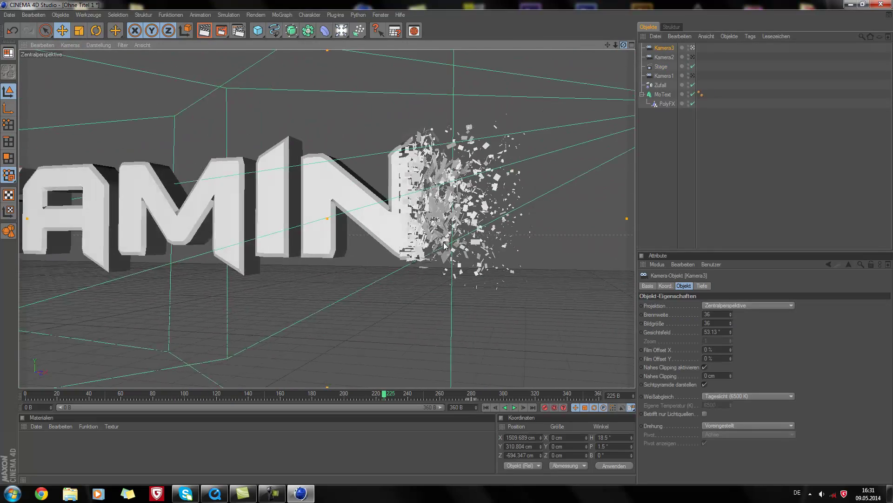
# - Pan, orbit and dolly Kamera3 to X 389.977, Y 119.897, Z -2264.257 cm, facing the title head-on
pyautogui.moveTo(615, 48)
pyautogui.mouseDown()
pyautogui.moveTo(457, 246)
pyautogui.moveTo(451, 136)
pyautogui.moveTo(392, 203)
pyautogui.mouseUp()
pyautogui.scroll(-5, 393, 203)
pyautogui.scroll(-3, 393, 204)
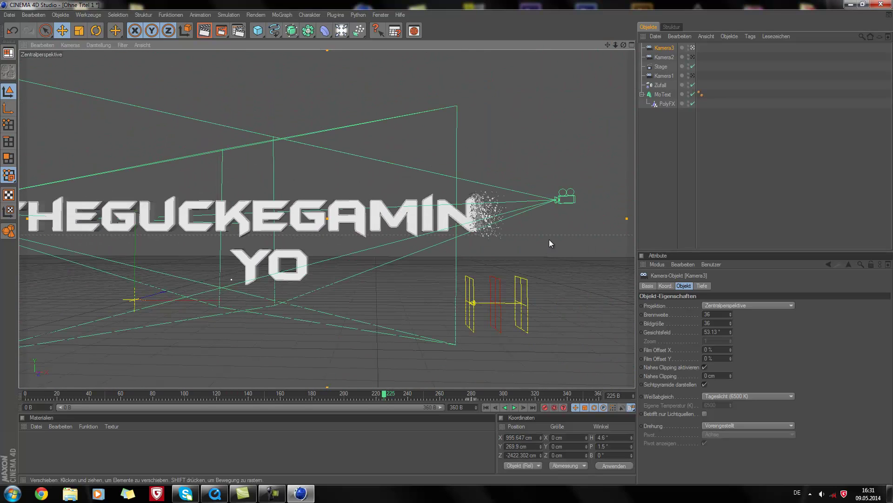
pyautogui.scroll(-2, 54, 227)
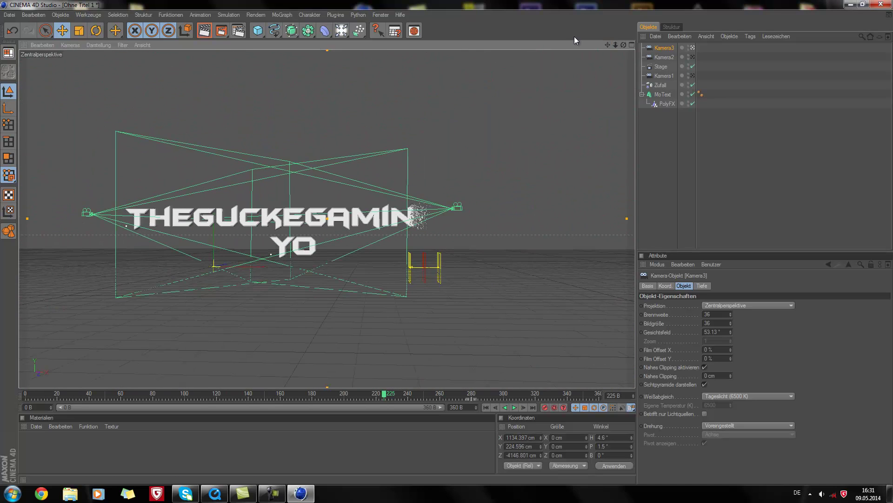
pyautogui.moveTo(609, 45); pyautogui.dragTo(566, 118)
pyautogui.scroll(3, 571, 182)
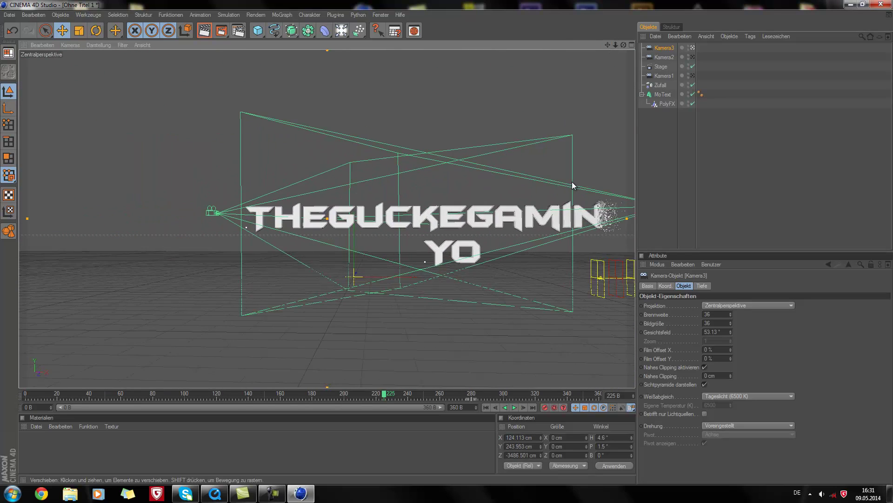
pyautogui.moveTo(620, 45); pyautogui.dragTo(609, 57)
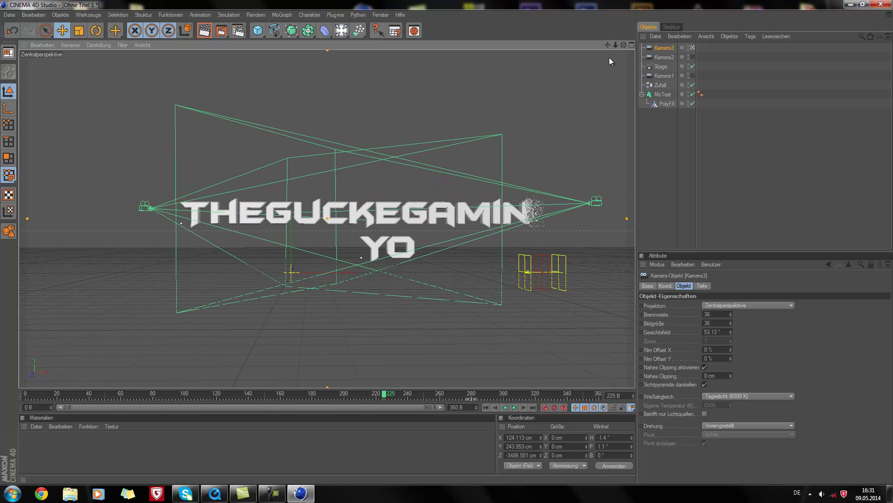
pyautogui.scroll(1, 587, 130)
pyautogui.scroll(1, 593, 133)
pyautogui.scroll(1, 593, 134)
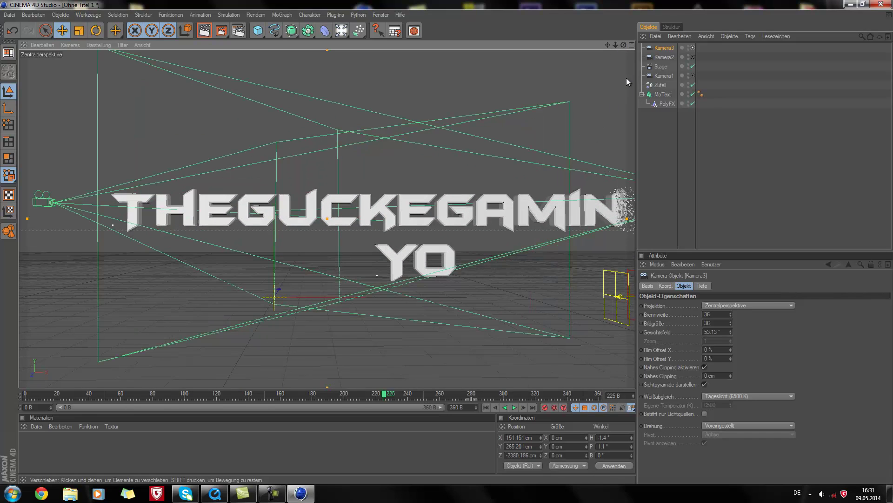
pyautogui.scroll(1, 445, 246)
pyautogui.keyDown('alt'); pyautogui.moveTo(445, 241); pyautogui.dragTo(446, 242, button='middle'); pyautogui.keyUp('alt')
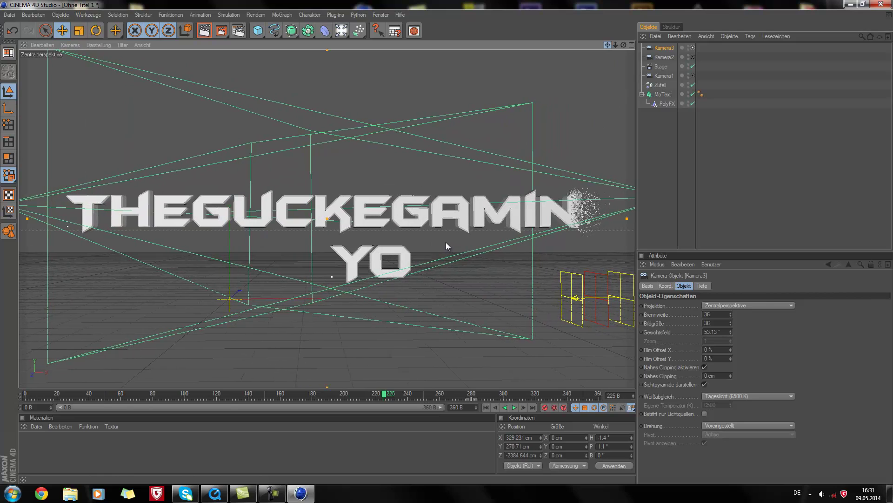
pyautogui.moveTo(624, 45)
pyautogui.mouseDown()
pyautogui.moveTo(614, 44)
pyautogui.moveTo(446, 242)
pyautogui.mouseUp()
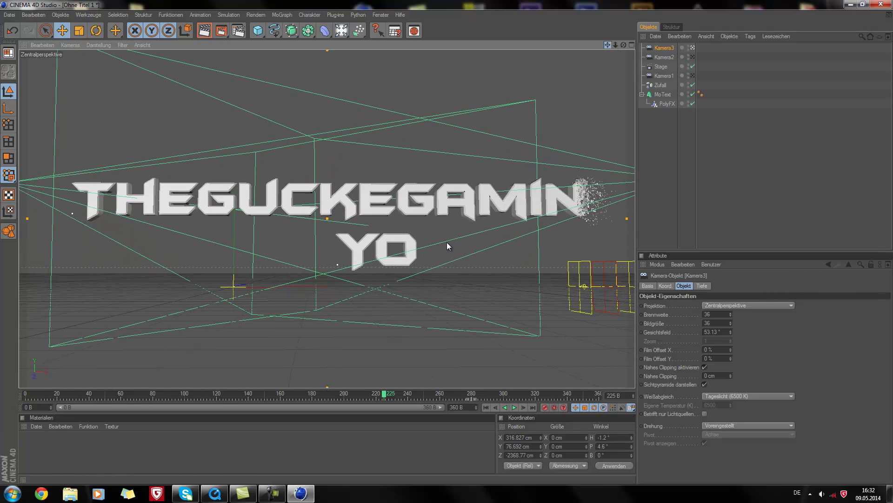
pyautogui.moveTo(609, 46); pyautogui.dragTo(605, 52)
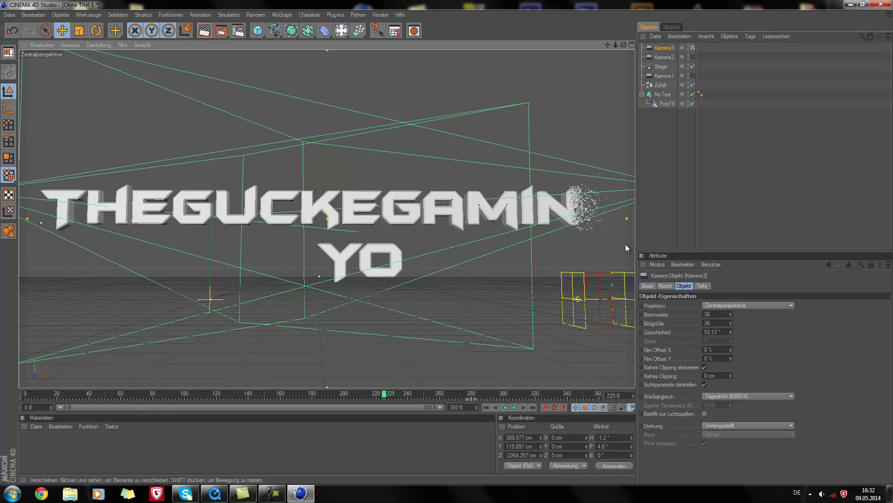
pyautogui.click(664, 67)
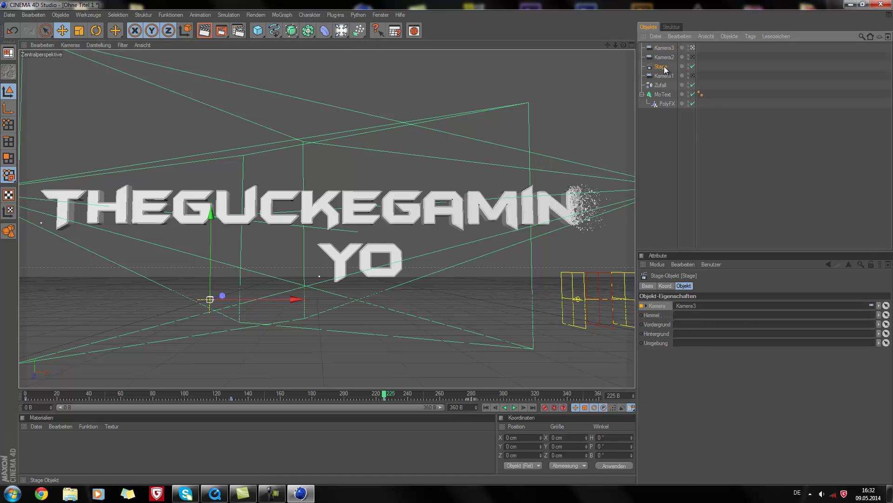
# - Keyframe the Stage's switch to Kamera3, then scrub and play back the camera cuts
pyautogui.keyDown('ctrl'); pyautogui.click(642, 306); pyautogui.keyUp('ctrl')
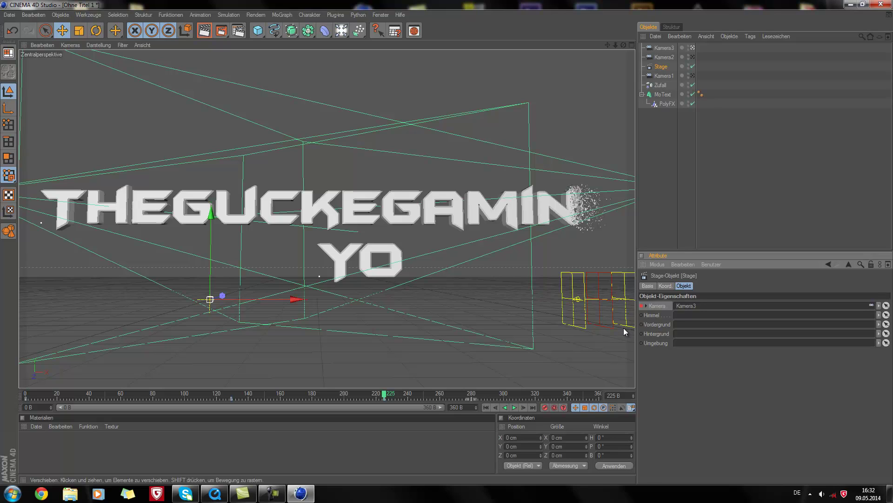
pyautogui.moveTo(385, 395); pyautogui.dragTo(503, 395)
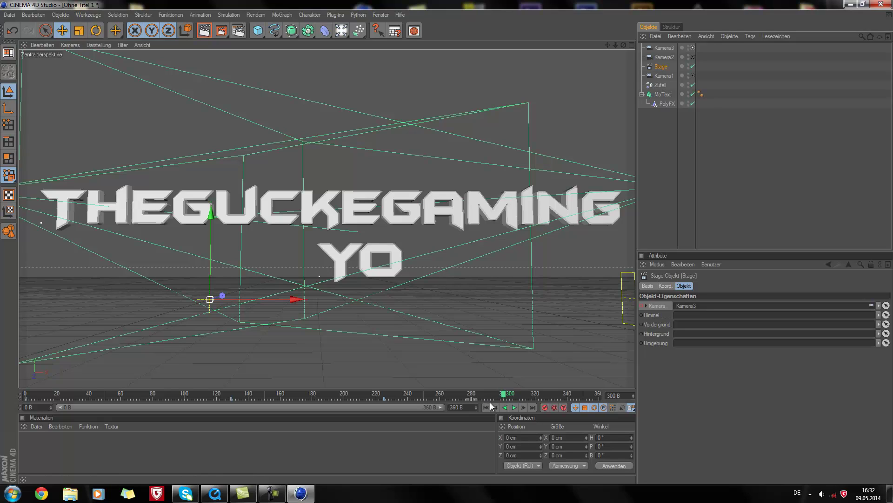
pyautogui.click(514, 408)
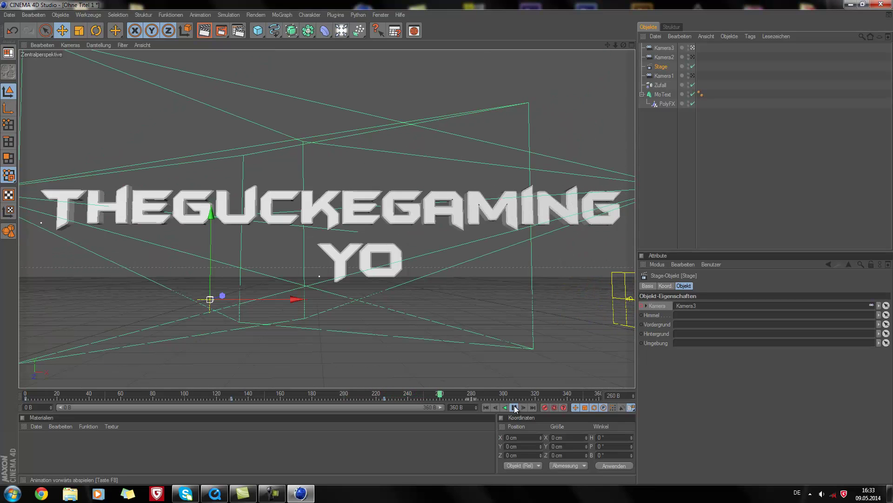
# - Stop playback and set the render output to QuickTime-Film, saved as 'animation cam' on the Desktop
pyautogui.click(515, 408)
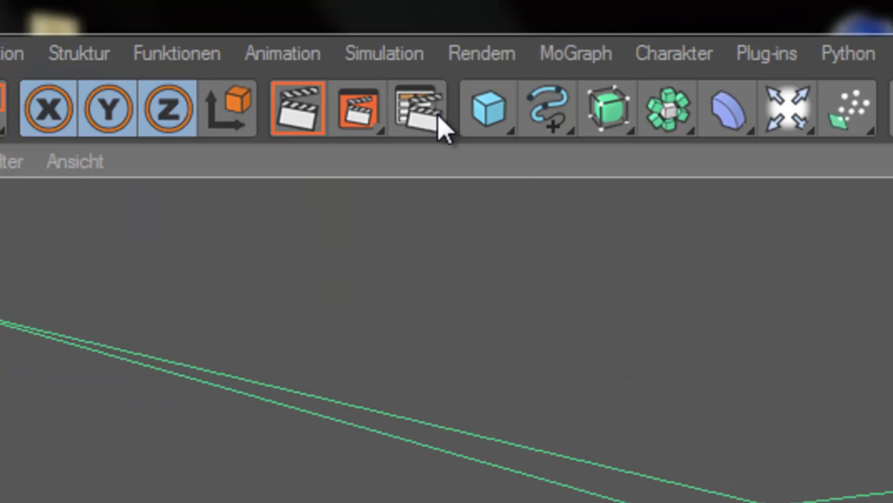
pyautogui.click(440, 123)
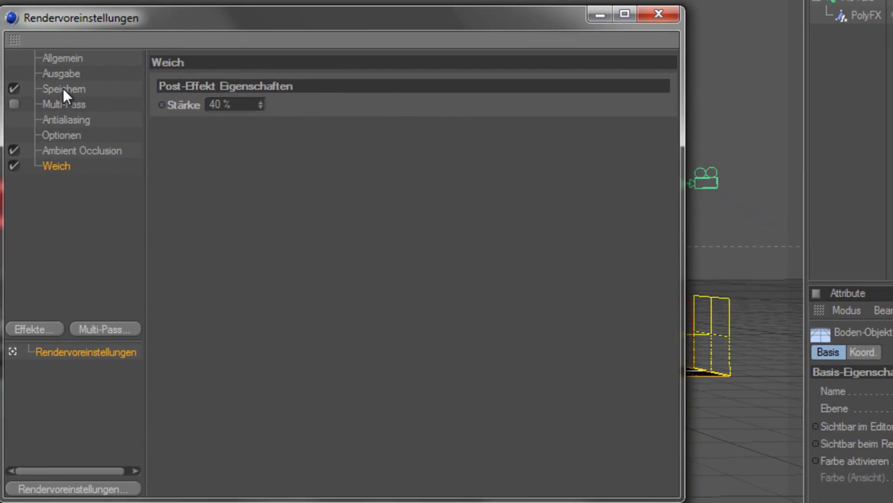
pyautogui.click(70, 75)
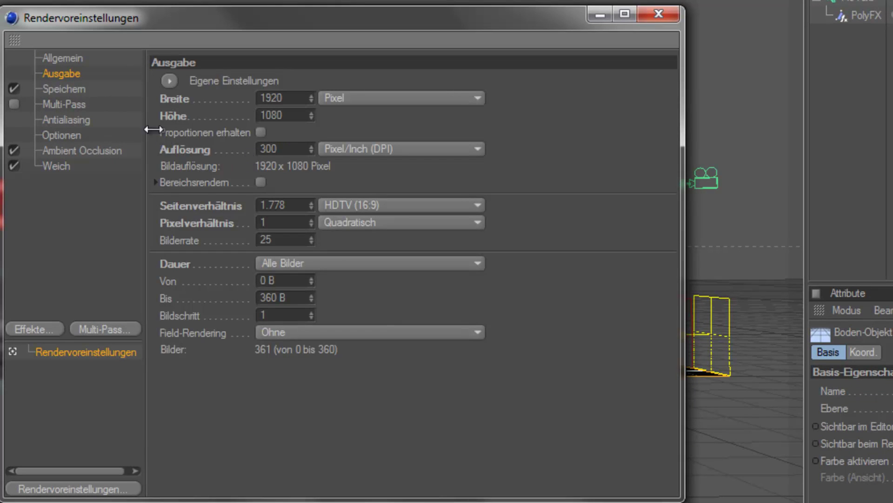
pyautogui.click(61, 90)
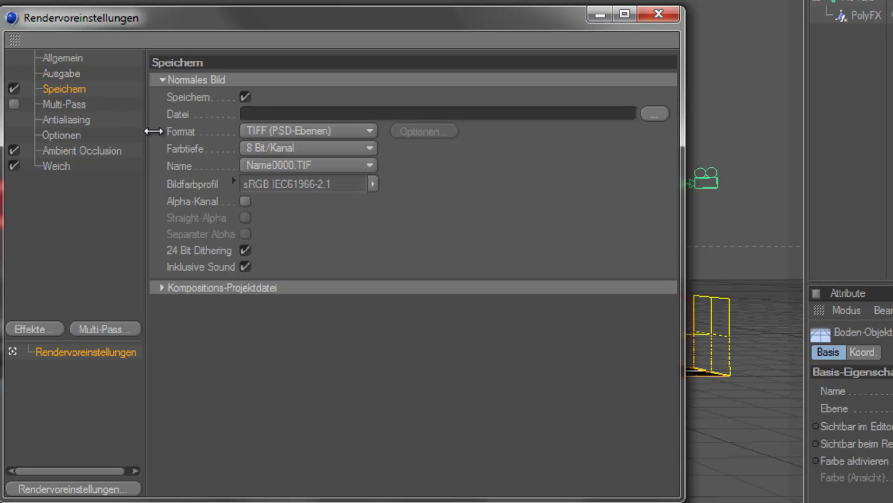
pyautogui.click(303, 132)
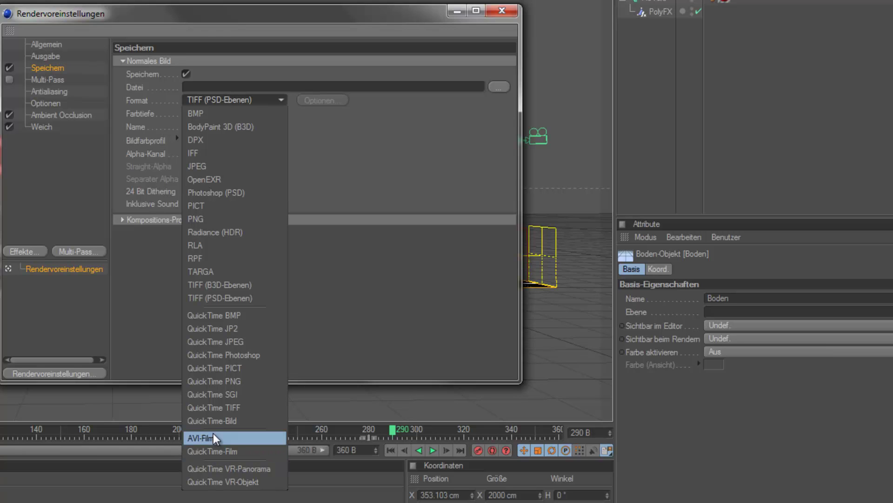
pyautogui.click(212, 447)
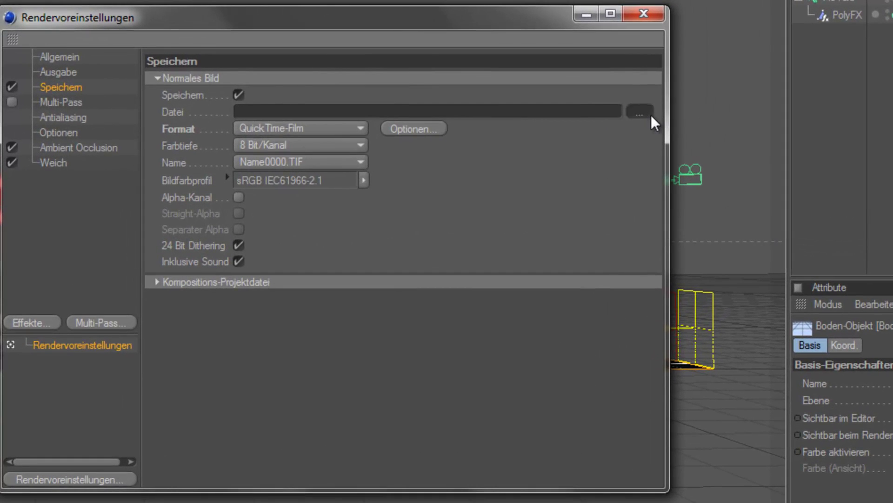
pyautogui.click(640, 111)
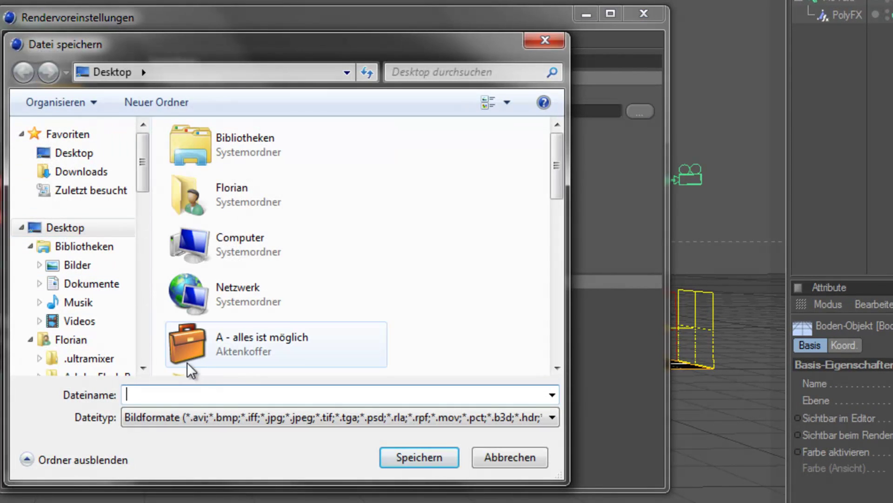
pyautogui.write('a')
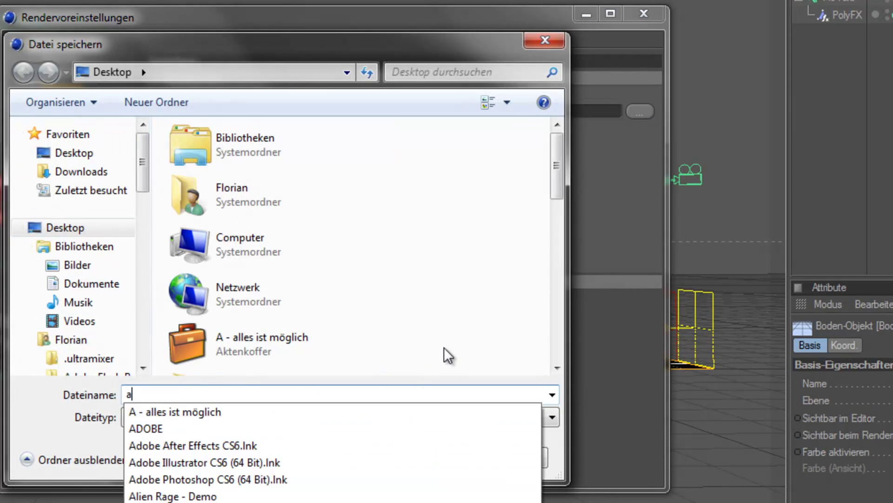
pyautogui.write('nimation')
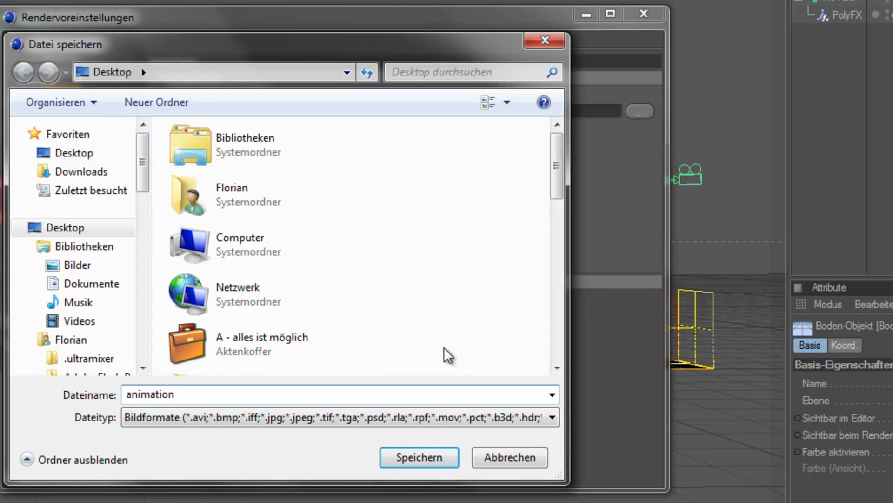
pyautogui.write(' cam')
pyautogui.press('Return')
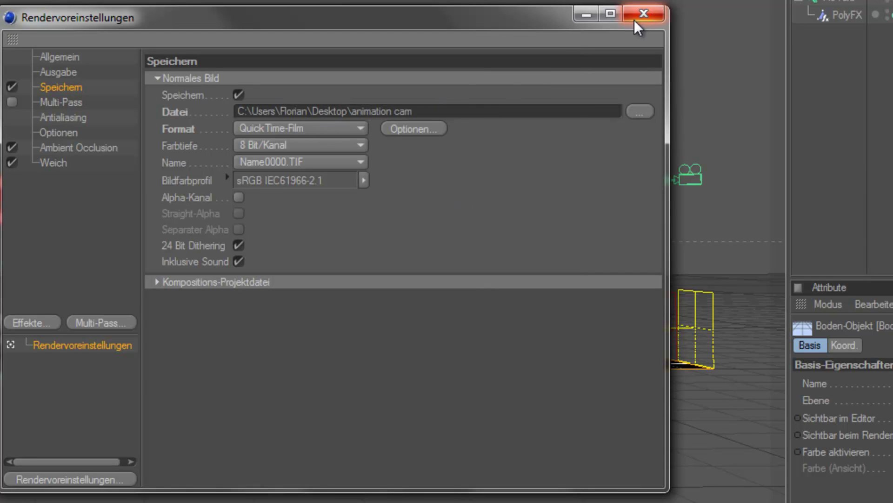
# - Render to the Picture Viewer, confirm Ja to stop rendering, and minimize Cinema 4D
pyautogui.click(644, 14)
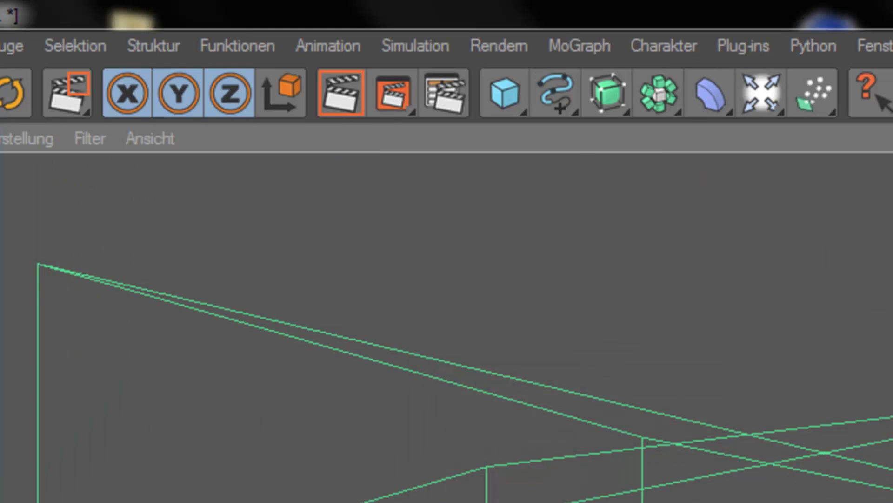
pyautogui.click(382, 83)
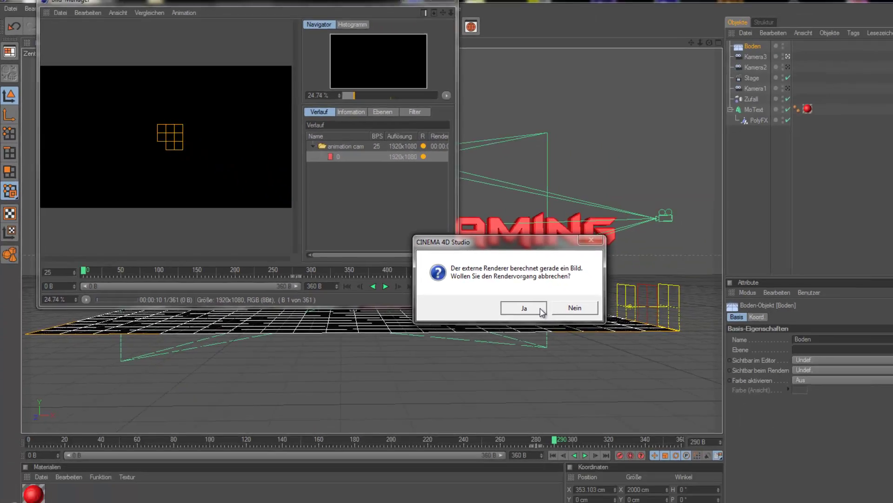
pyautogui.click(458, 260)
pyautogui.click(854, 4)
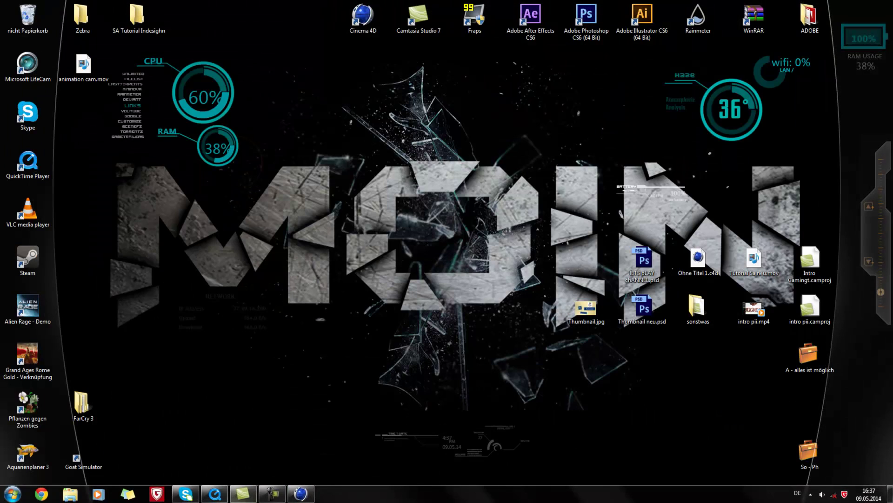
# - Restore the QuickTime Player window from the taskbar to view the THEGUCKEGAMING YO video
pyautogui.click(225, 497)
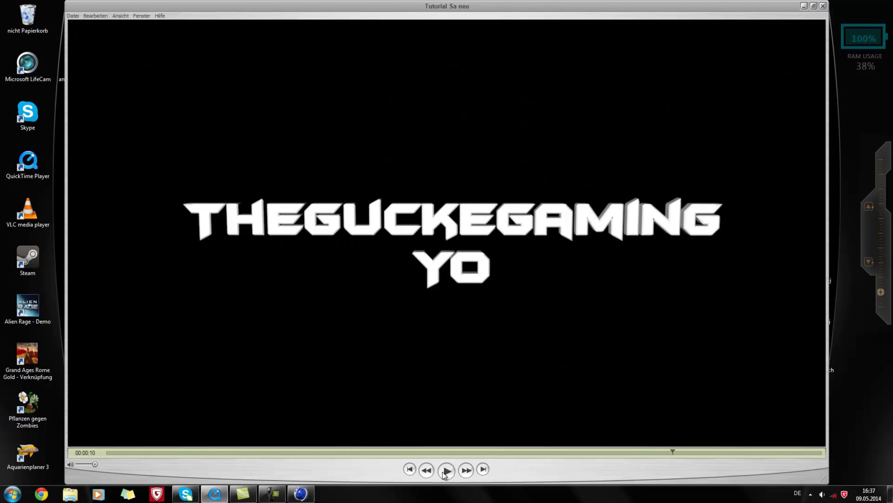